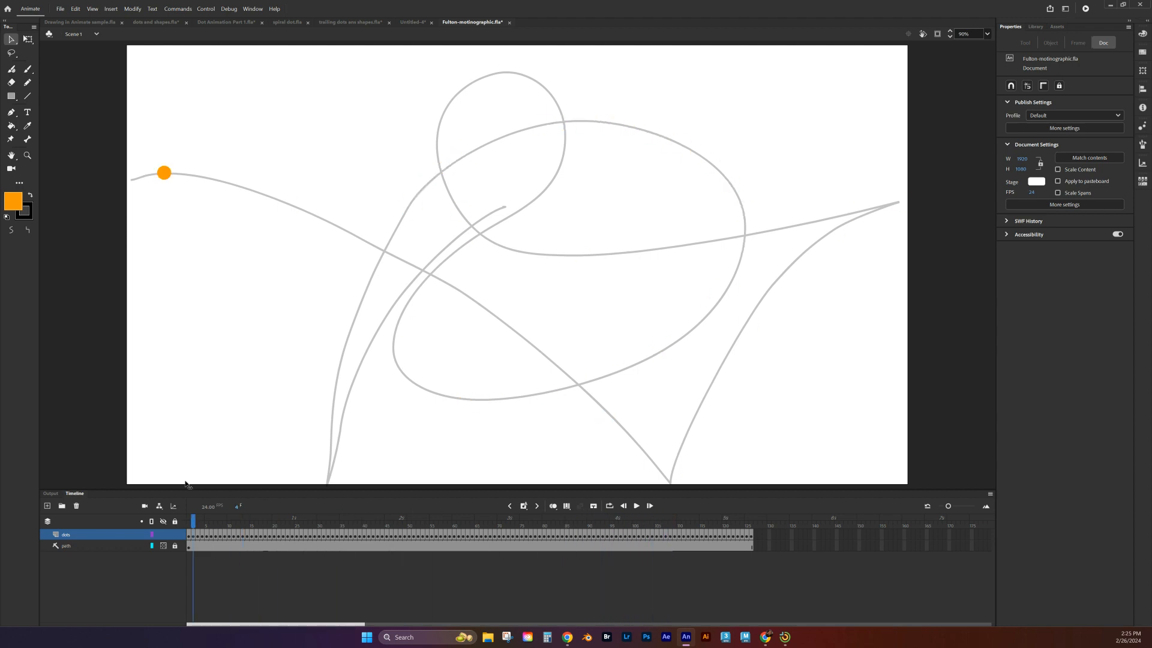
Step: Play the dot animation to review its motion along the path
{"action": "left_click", "coordinate": [636, 505]}
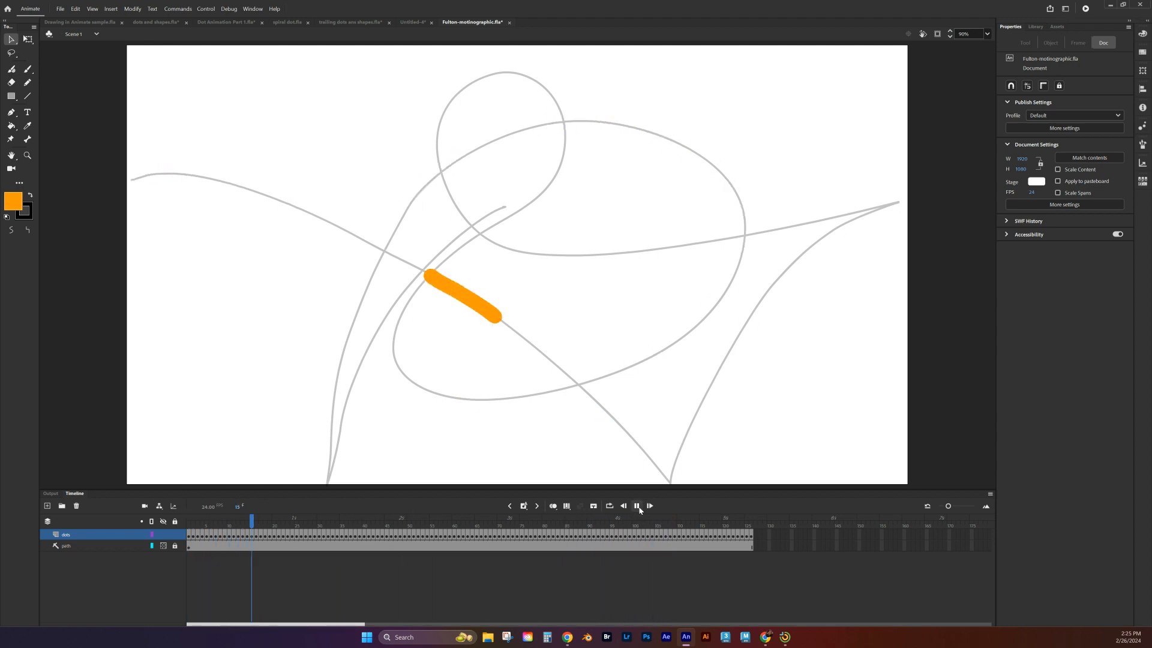
{"action": "left_click", "coordinate": [637, 506]}
{"action": "left_click", "coordinate": [640, 509]}
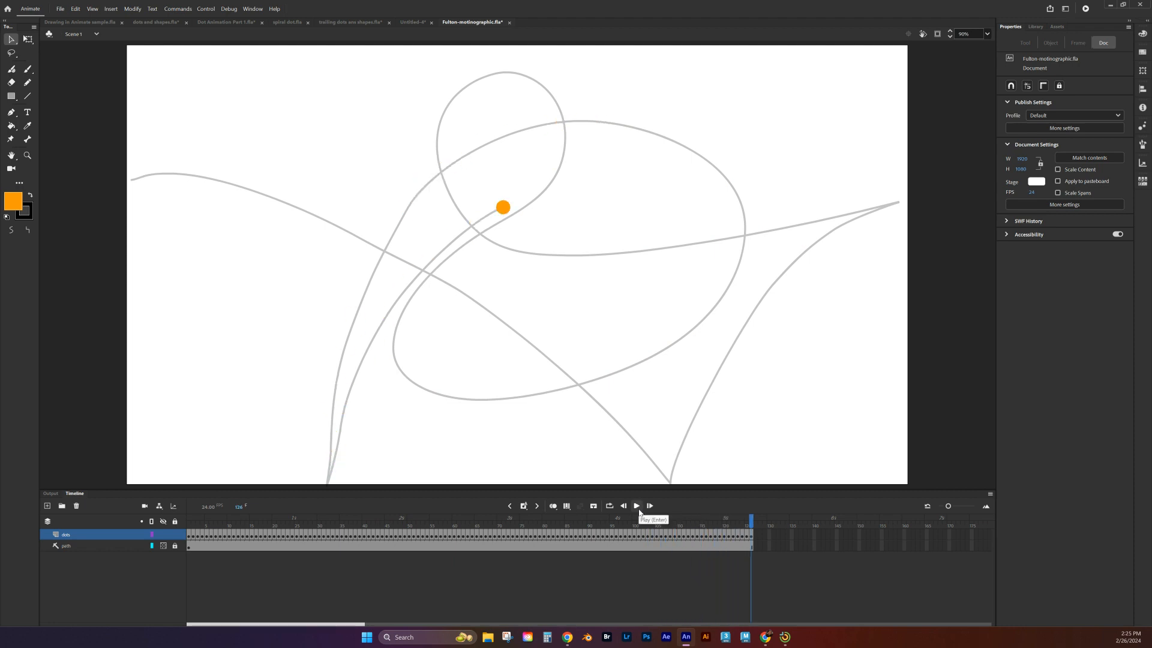
Step: On frame 109 of the dots layer, turn on onion skinning and replace the long stroke with a shorter orange brush stroke along the path
{"action": "left_click_drag", "start_coordinate": [753, 519], "coordinate": [676, 519]}
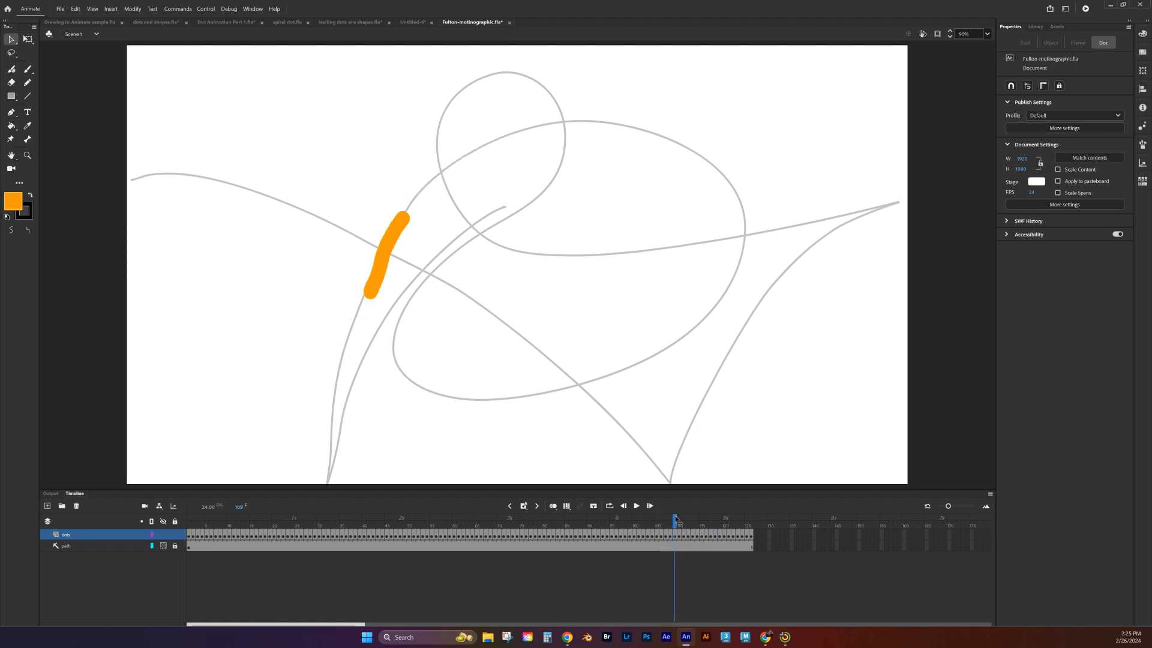
{"action": "left_click", "coordinate": [675, 534]}
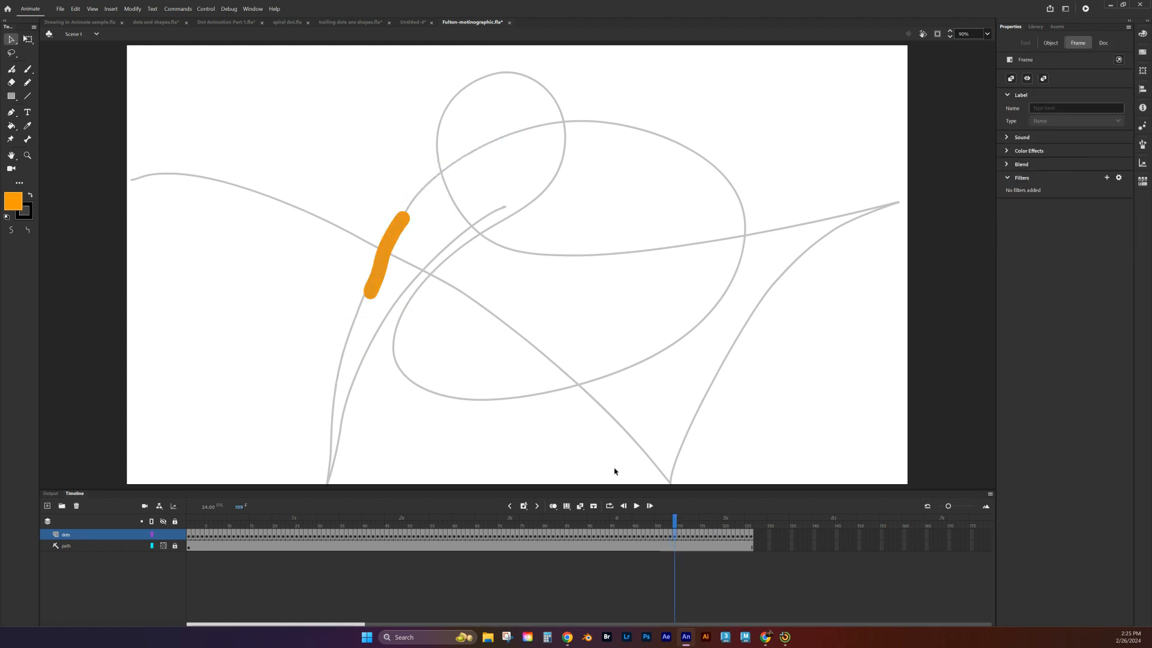
{"action": "left_click", "coordinate": [553, 506]}
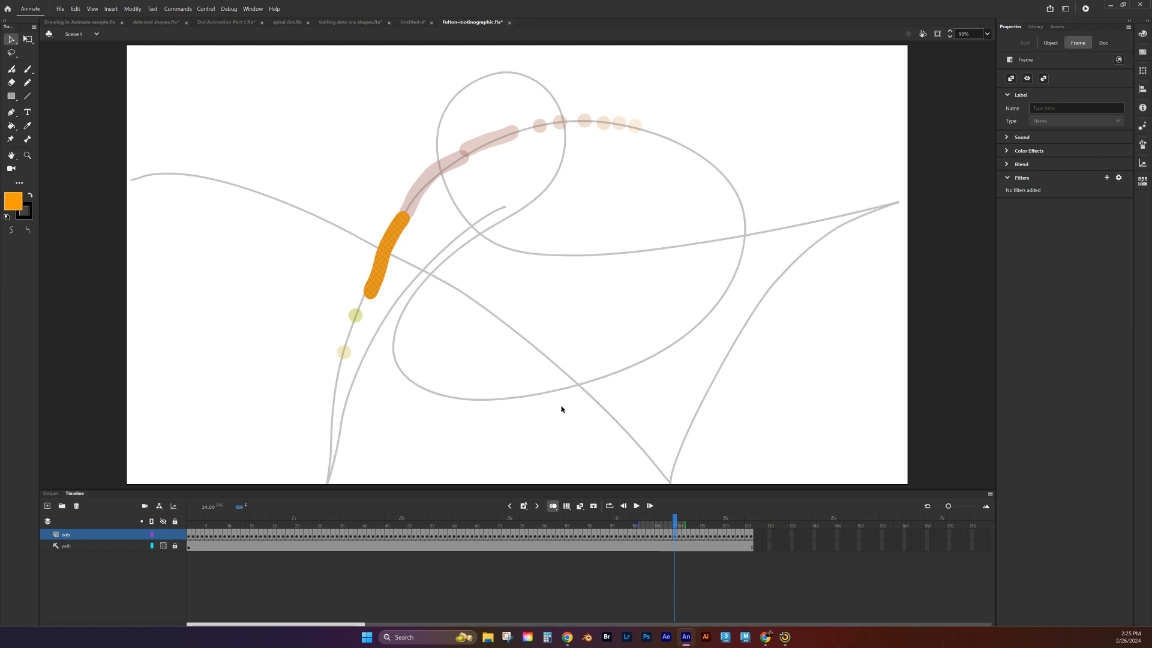
{"action": "key", "text": "Delete"}
{"action": "left_click", "coordinate": [28, 69]}
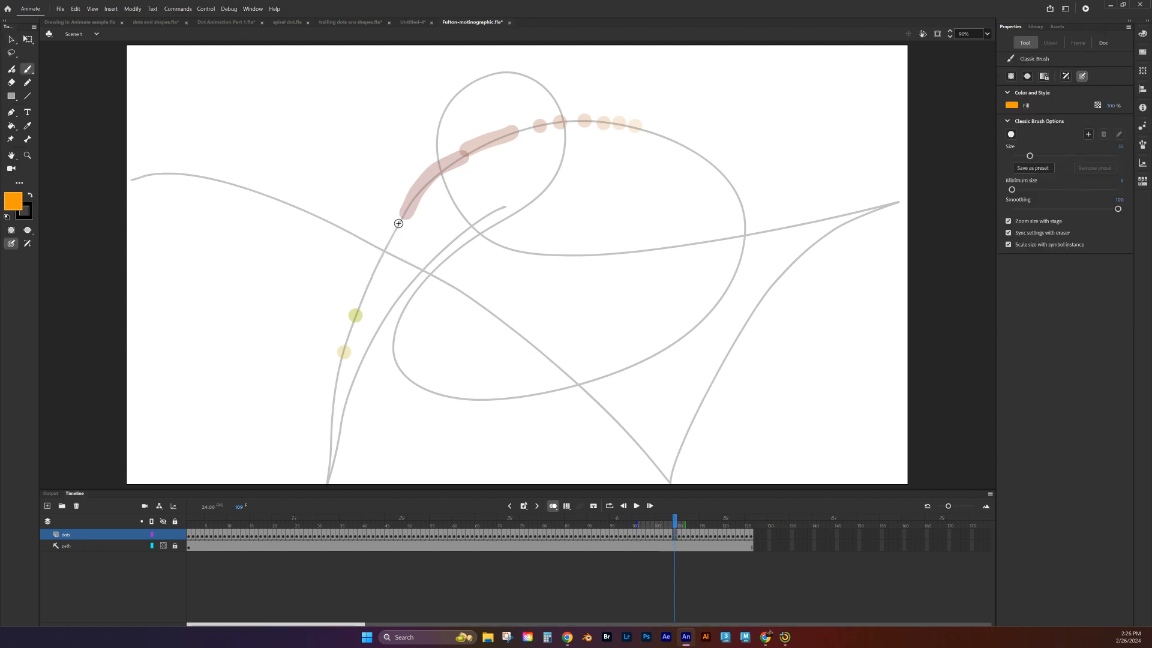
{"action": "left_click_drag", "start_coordinate": [400, 216], "coordinate": [384, 257]}
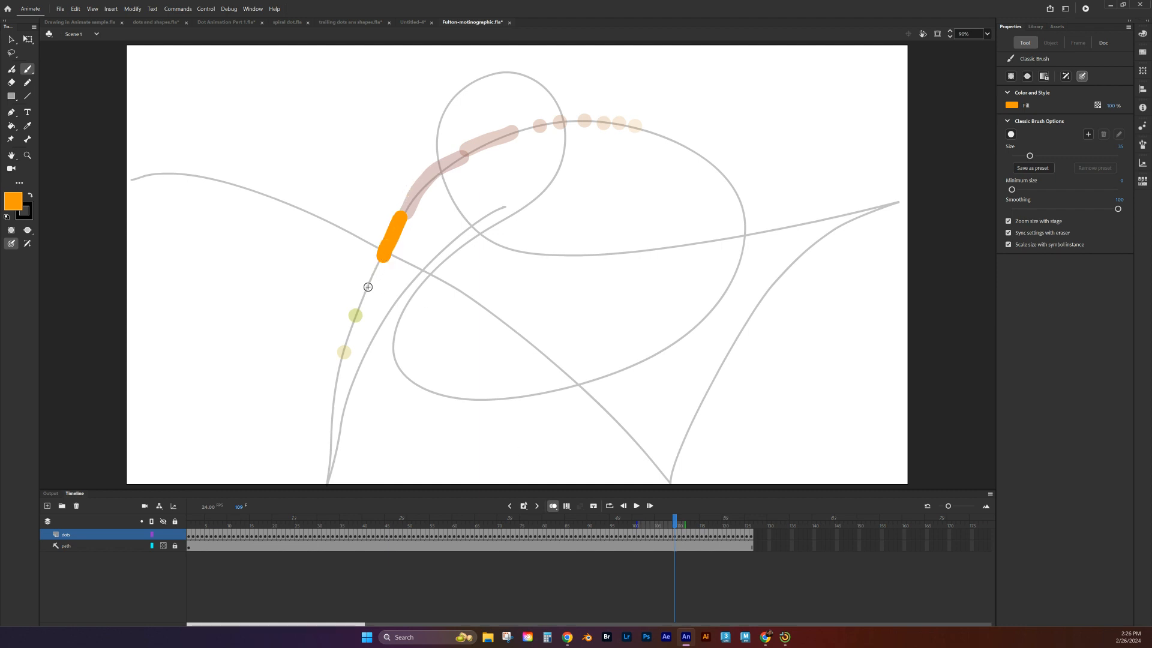
Step: Shift the dots layer frames from 110 through the last one by one frame later
{"action": "left_click", "coordinate": [680, 536]}
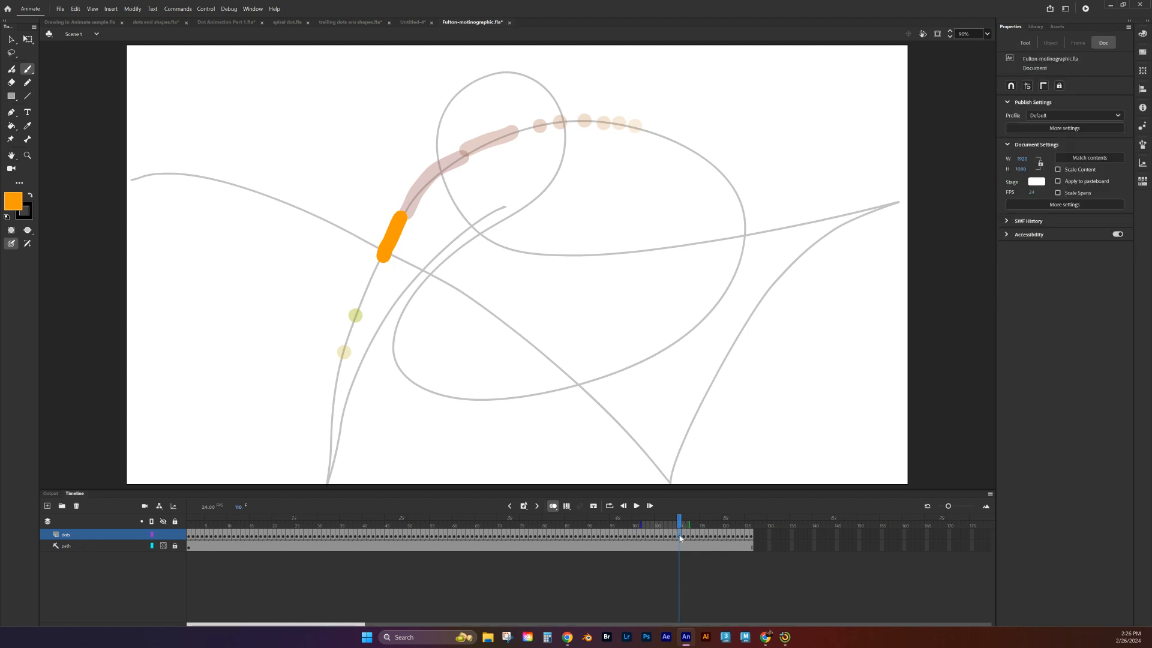
{"action": "left_click", "coordinate": [676, 536]}
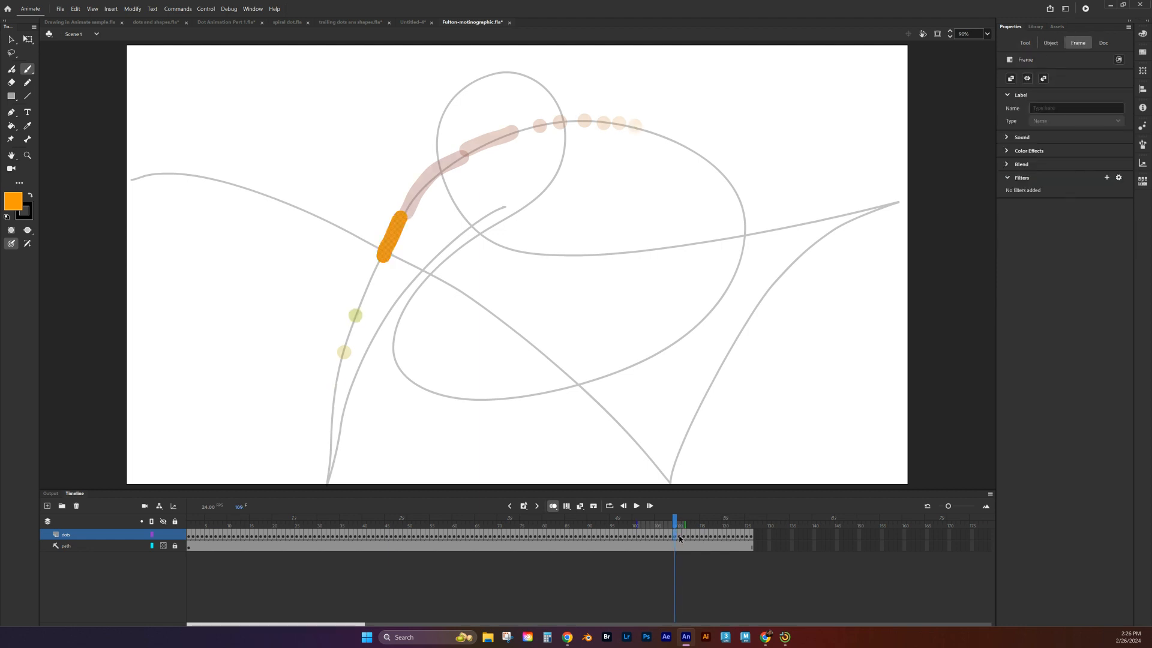
{"action": "left_click", "coordinate": [680, 537]}
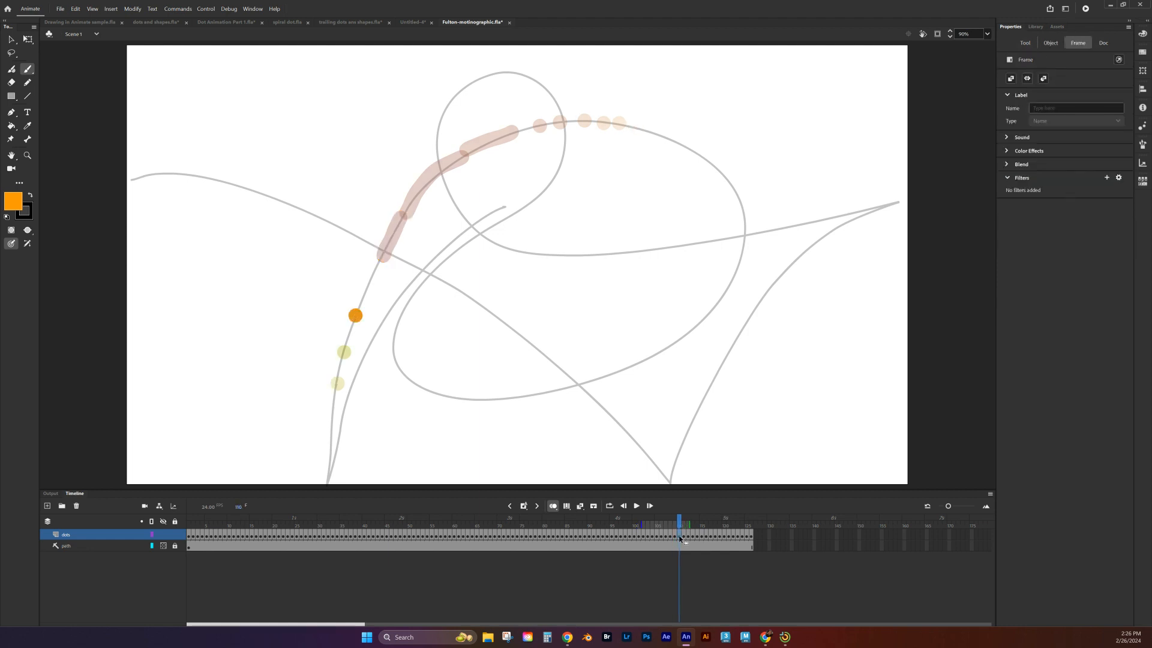
{"action": "left_click", "coordinate": [751, 539]}
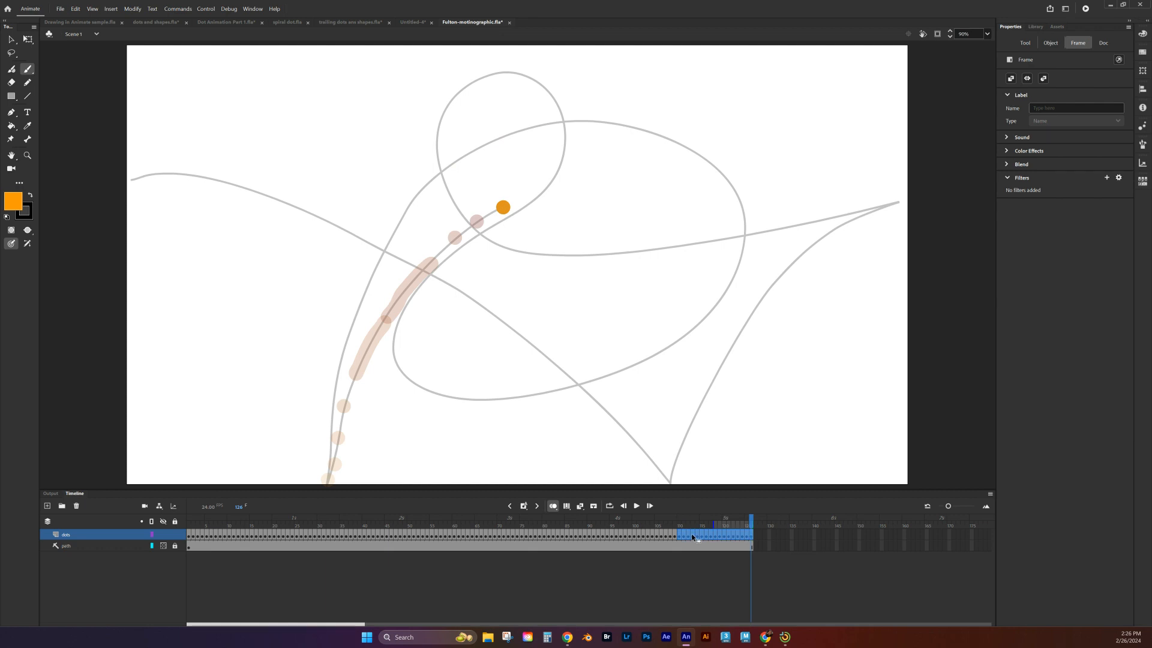
{"action": "left_click_drag", "start_coordinate": [696, 538], "coordinate": [699, 539]}
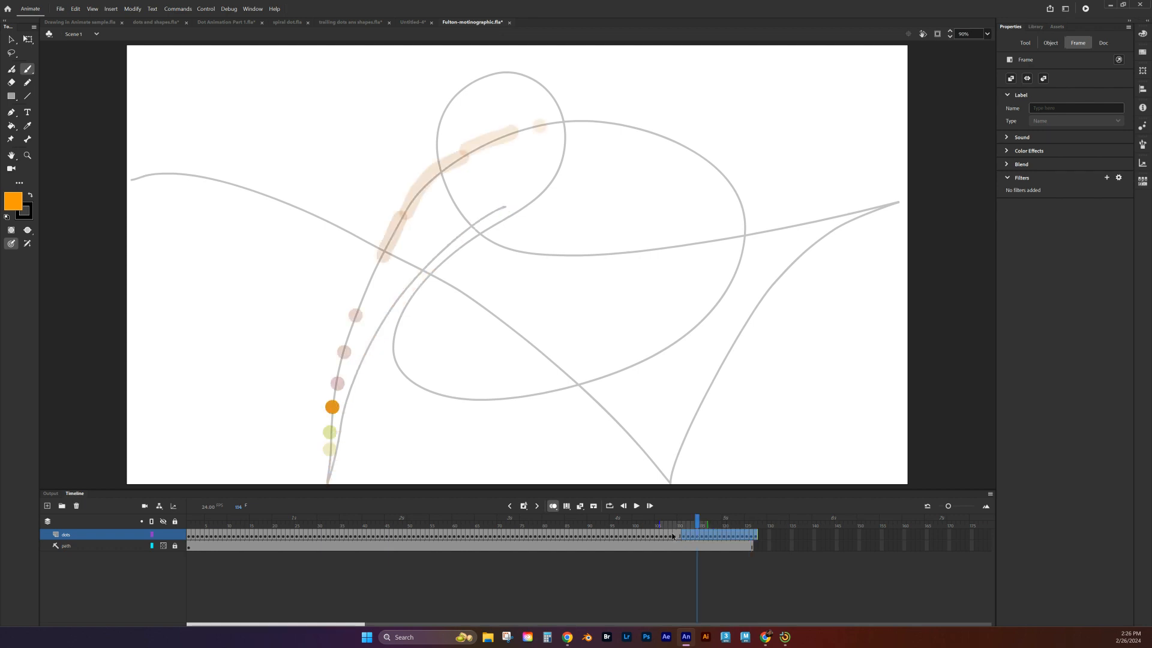
Step: Clear the artwork on frame 110 and paint a single orange dot on the path just below the previous frame's stroke
{"action": "left_click", "coordinate": [679, 538]}
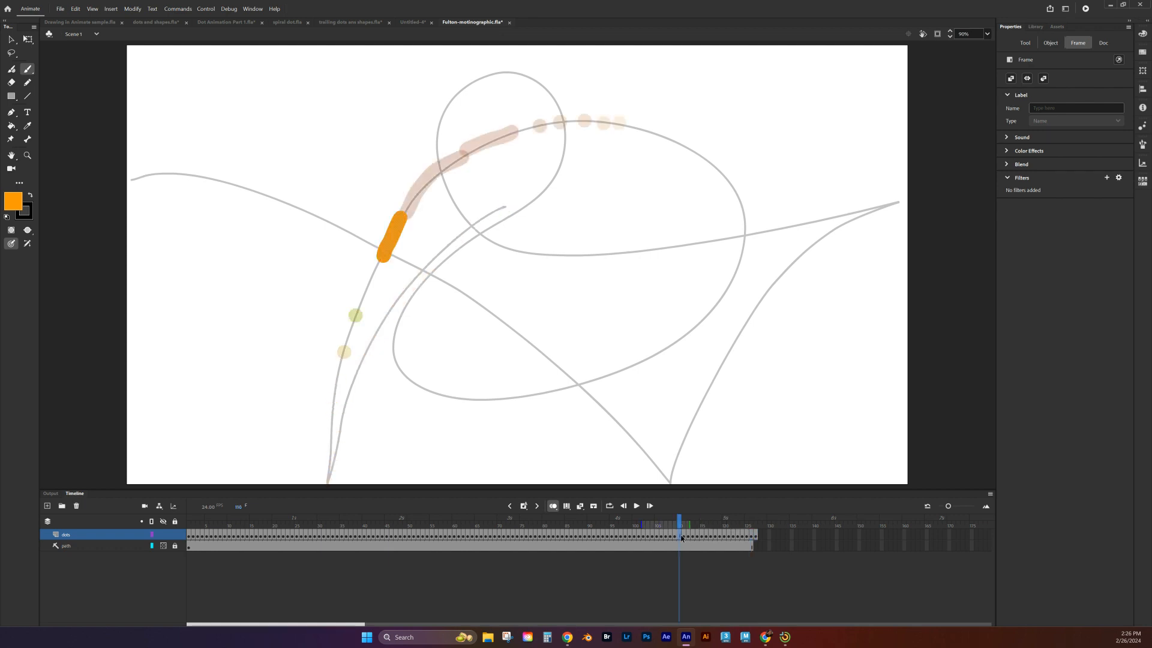
{"action": "key", "text": "Delete"}
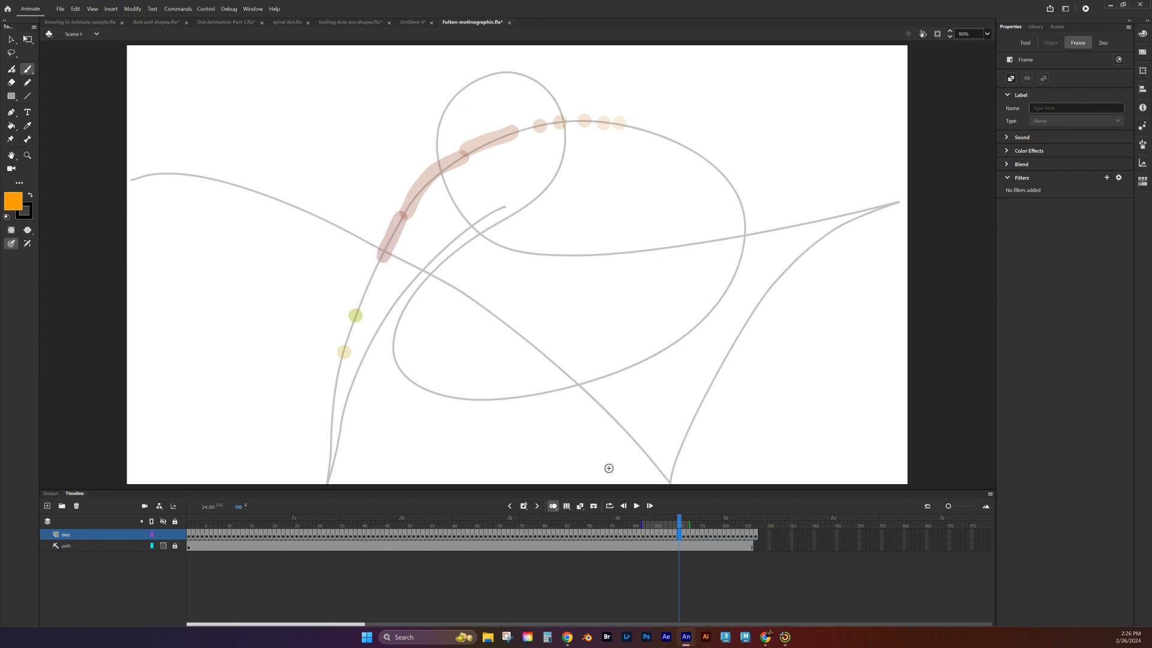
{"action": "left_click", "coordinate": [368, 283]}
Step: Scrub the dot animation back to the start, review the spiral dot.fla animation for comparison, and return to the Fulton document
{"action": "left_click_drag", "start_coordinate": [680, 523], "coordinate": [164, 432]}
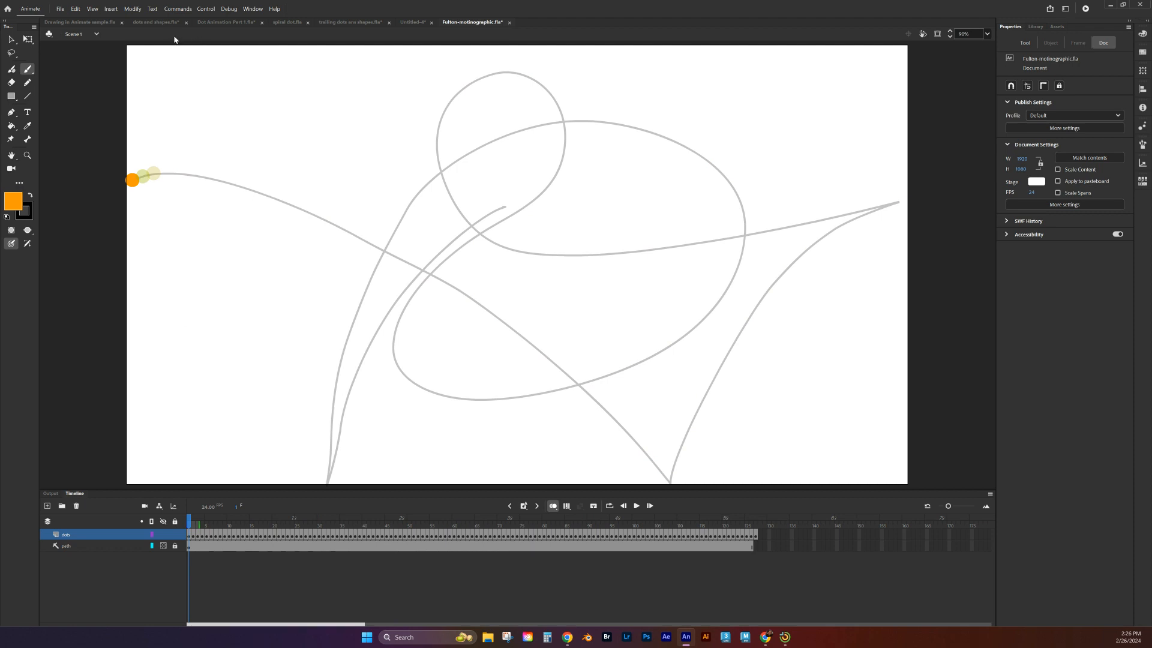
{"action": "left_click", "coordinate": [280, 25]}
{"action": "left_click_drag", "start_coordinate": [192, 521], "coordinate": [120, 322]}
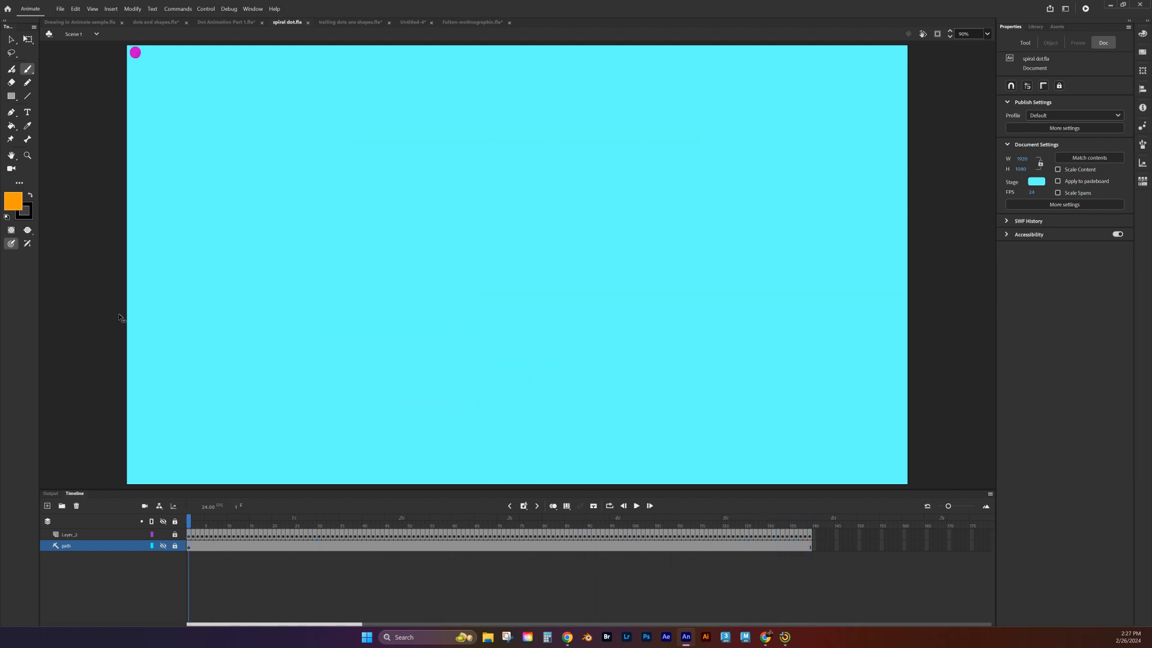
{"action": "left_click", "coordinate": [457, 22]}
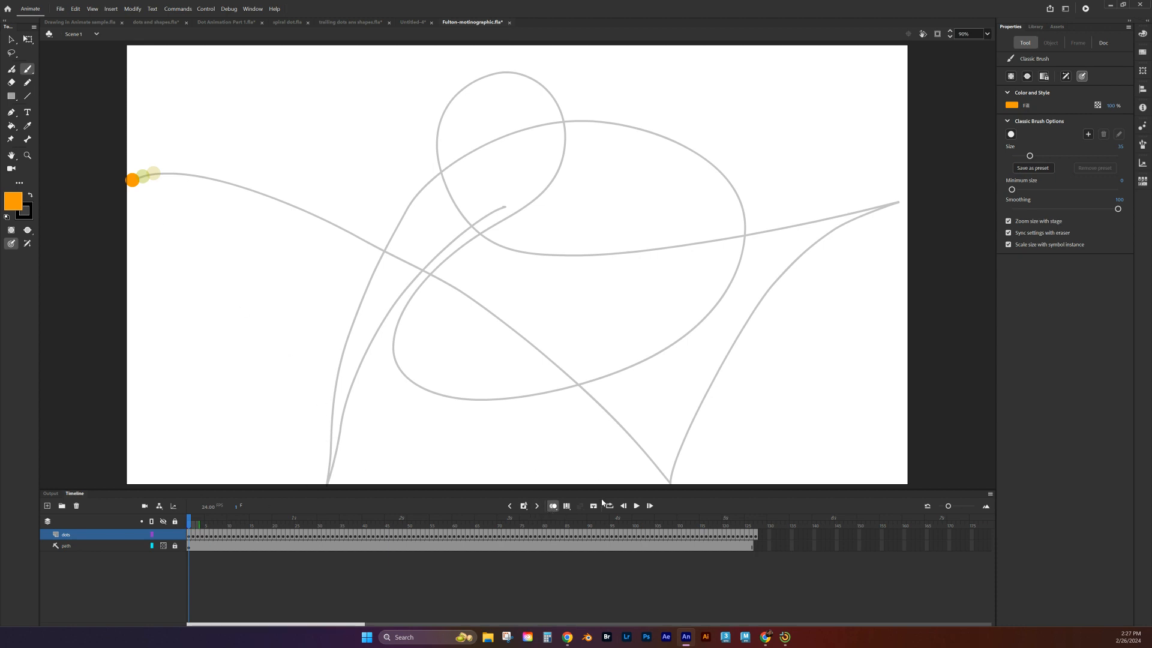
Step: Turn off onion skinning and lengthen the orange stroke on frame 14 along the path with Free Transform
{"action": "left_click", "coordinate": [553, 506]}
{"action": "left_click_drag", "start_coordinate": [189, 522], "coordinate": [404, 536]}
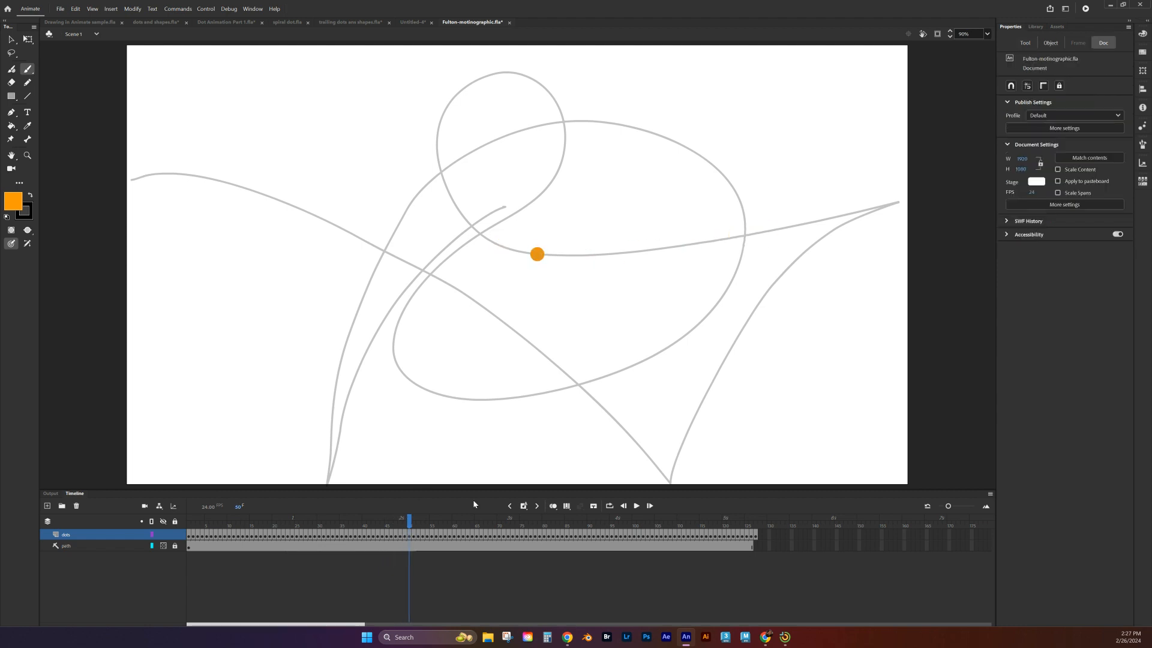
{"action": "left_click_drag", "start_coordinate": [408, 521], "coordinate": [245, 436]}
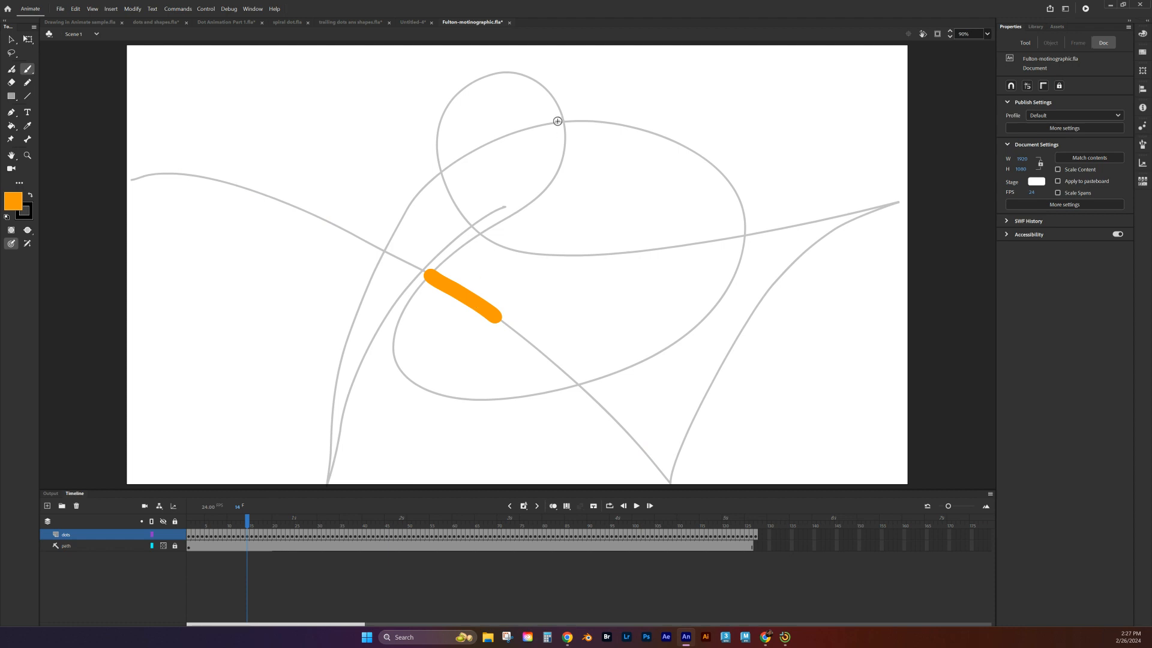
{"action": "left_click", "coordinate": [28, 40]}
{"action": "left_click", "coordinate": [462, 298]}
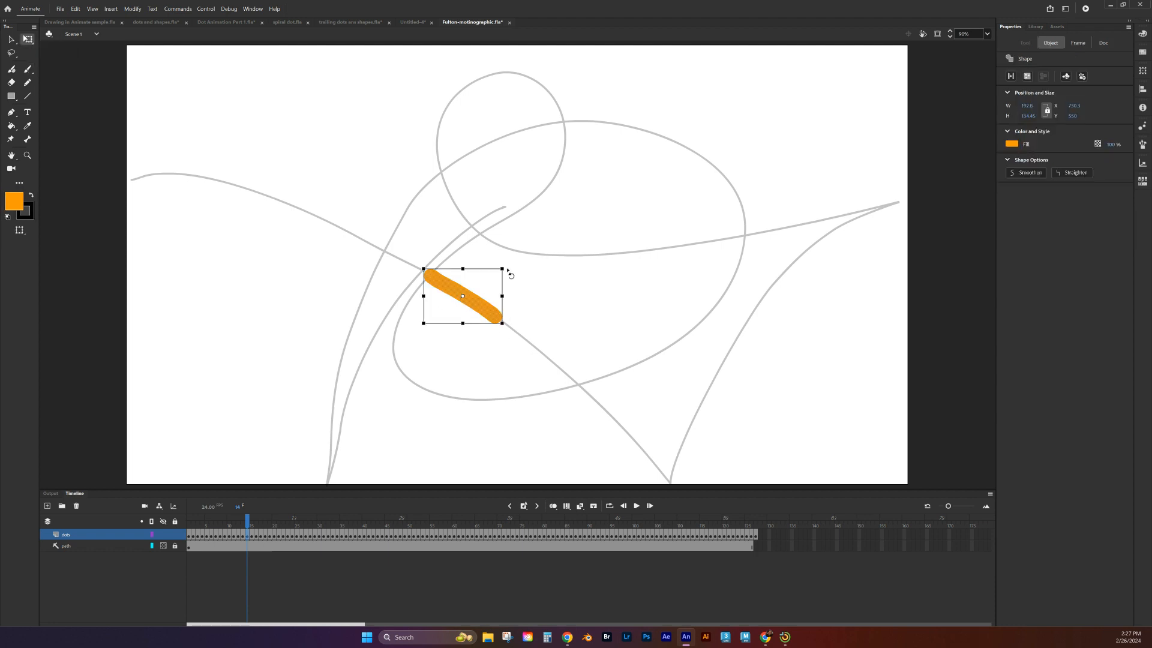
{"action": "left_click_drag", "start_coordinate": [502, 267], "coordinate": [516, 262]}
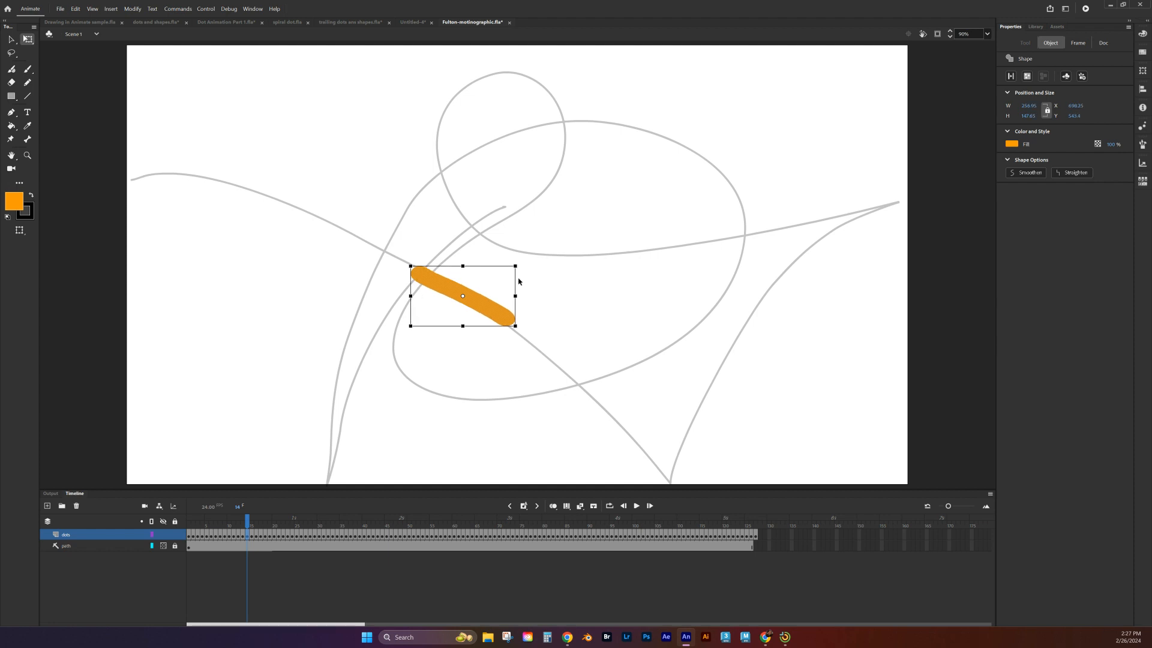
Step: Enlarge the orange stroke on frame 15 and rotate it to follow the path, using onion skinning for reference
{"action": "key", "text": "period"}
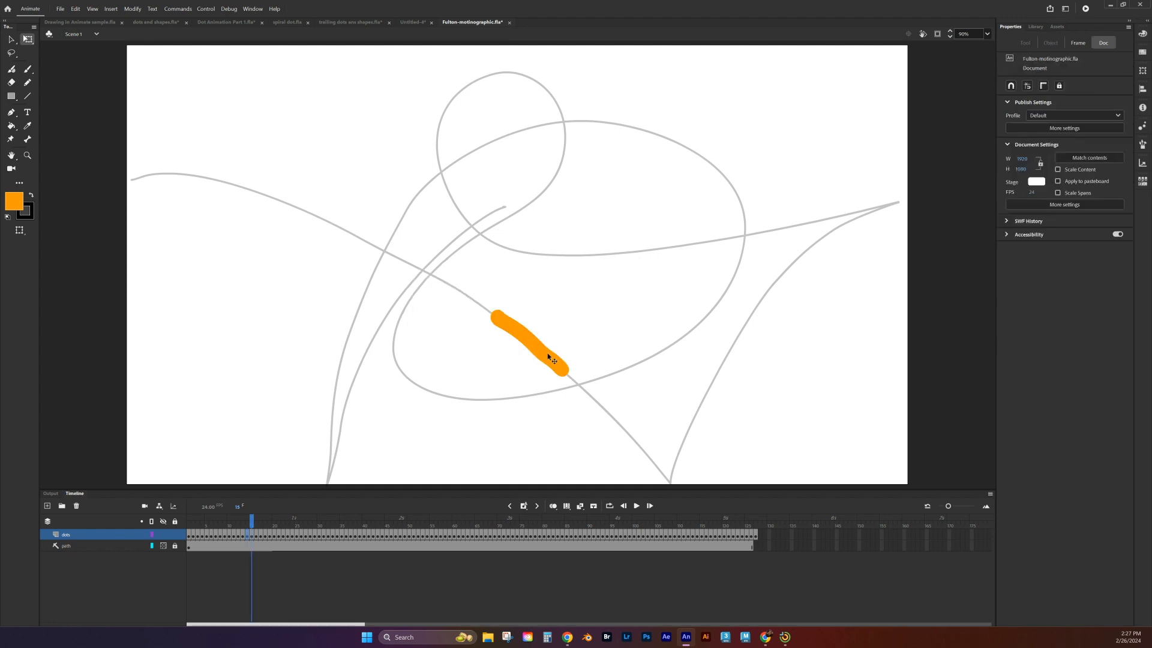
{"action": "left_click", "coordinate": [553, 356]}
{"action": "left_click_drag", "start_coordinate": [569, 310], "coordinate": [586, 305]}
{"action": "left_click_drag", "start_coordinate": [591, 383], "coordinate": [590, 393]}
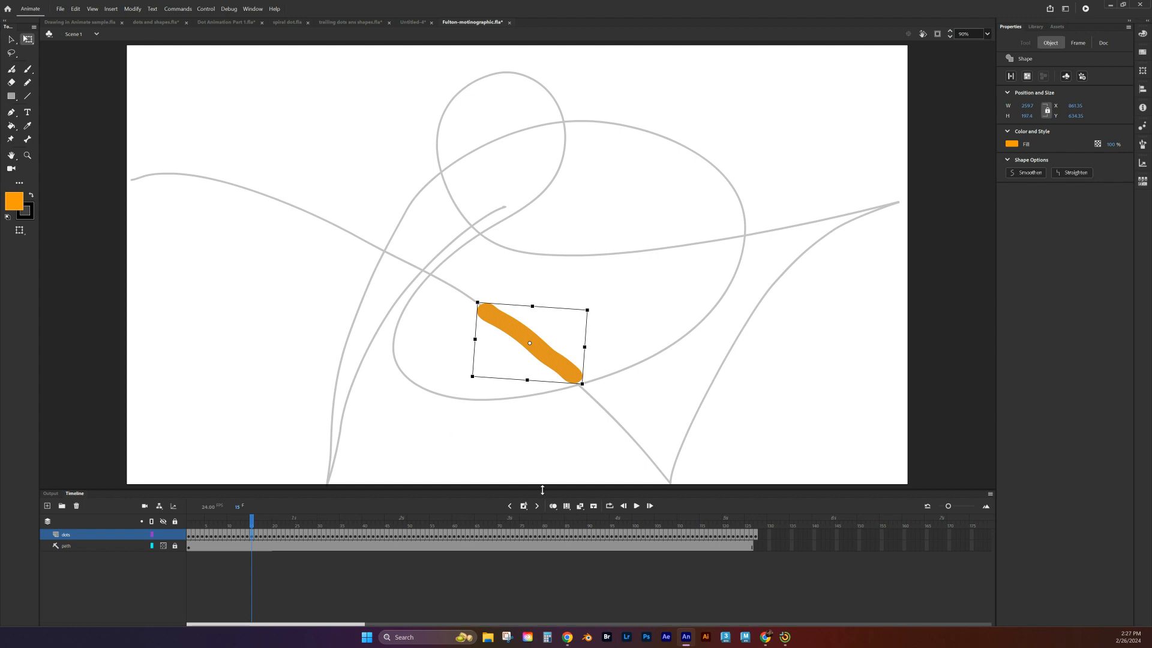
{"action": "left_click", "coordinate": [553, 506]}
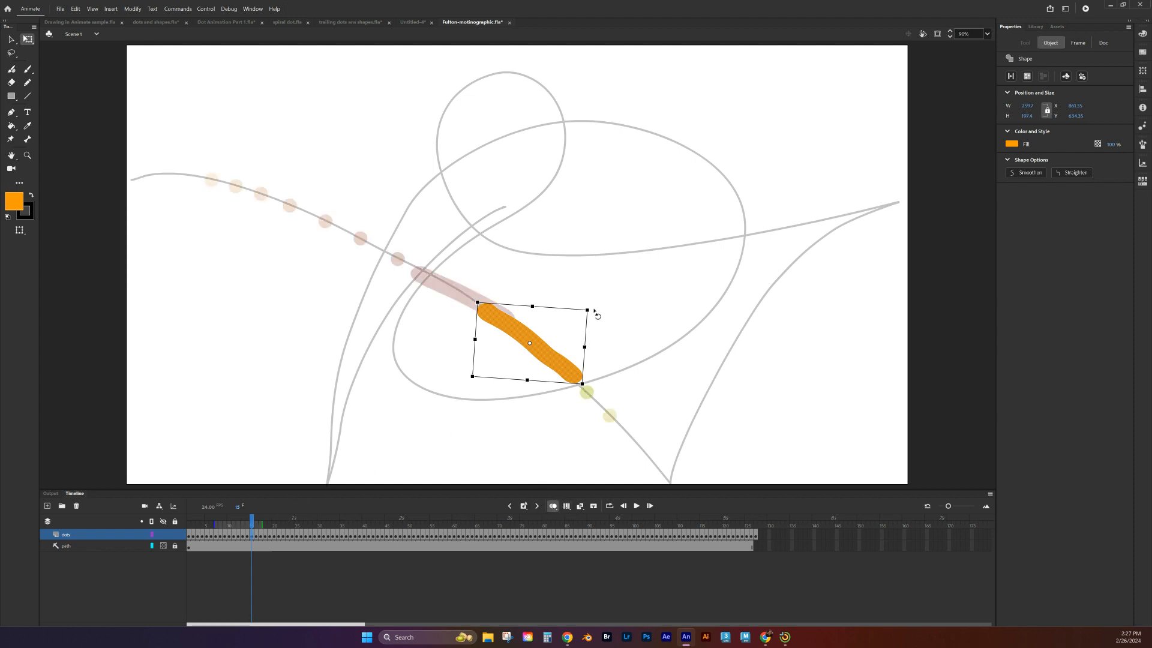
{"action": "left_click_drag", "start_coordinate": [595, 313], "coordinate": [593, 307]}
Step: Enlarge the dot on frame 16 to about 72 px and scale the dot on frame 17 slightly larger
{"action": "key", "text": "period"}
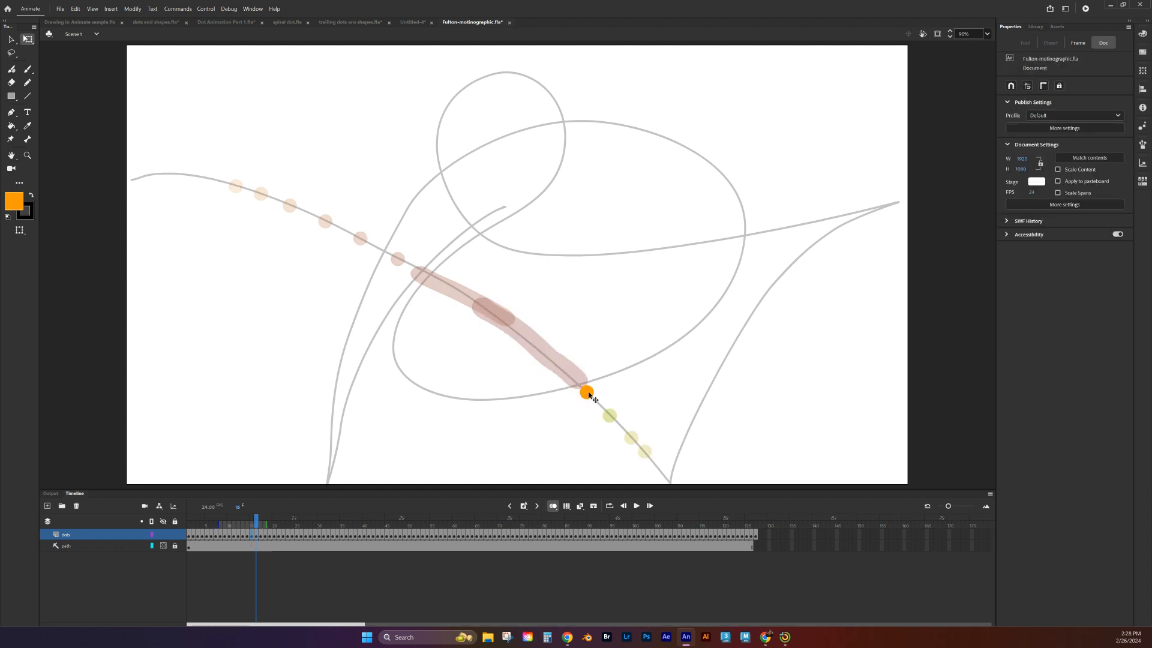
{"action": "left_click", "coordinate": [587, 393]}
{"action": "left_click_drag", "start_coordinate": [594, 383], "coordinate": [600, 376]}
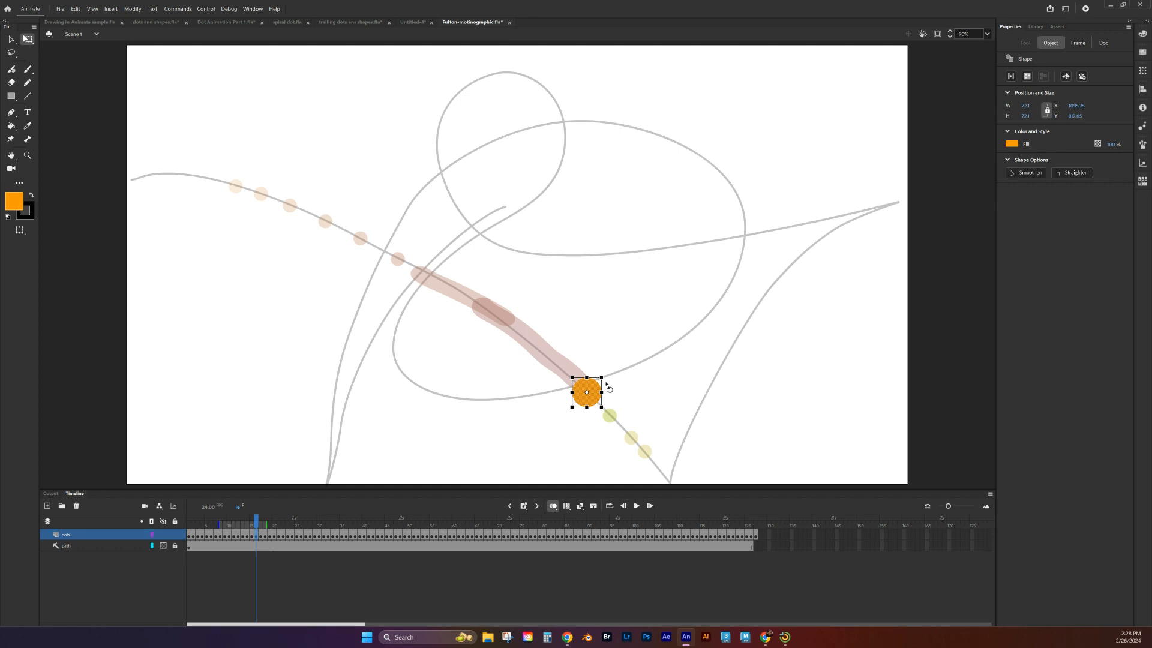
{"action": "key", "text": "period"}
{"action": "left_click", "coordinate": [609, 416]}
{"action": "left_click_drag", "start_coordinate": [618, 409], "coordinate": [627, 399]}
Step: Scale up the upper of the two dots on frame 18 so it is larger than the preceding frame's dot
{"action": "key", "text": "period"}
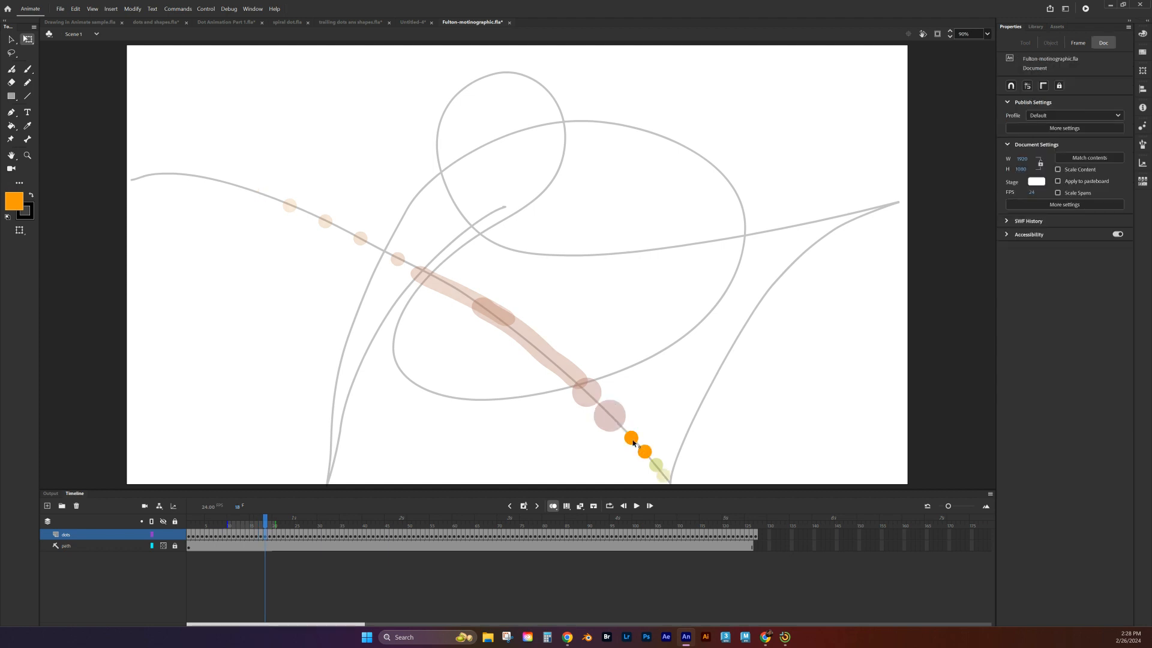
{"action": "left_click", "coordinate": [633, 443]}
{"action": "left_click_drag", "start_coordinate": [640, 429], "coordinate": [647, 422]}
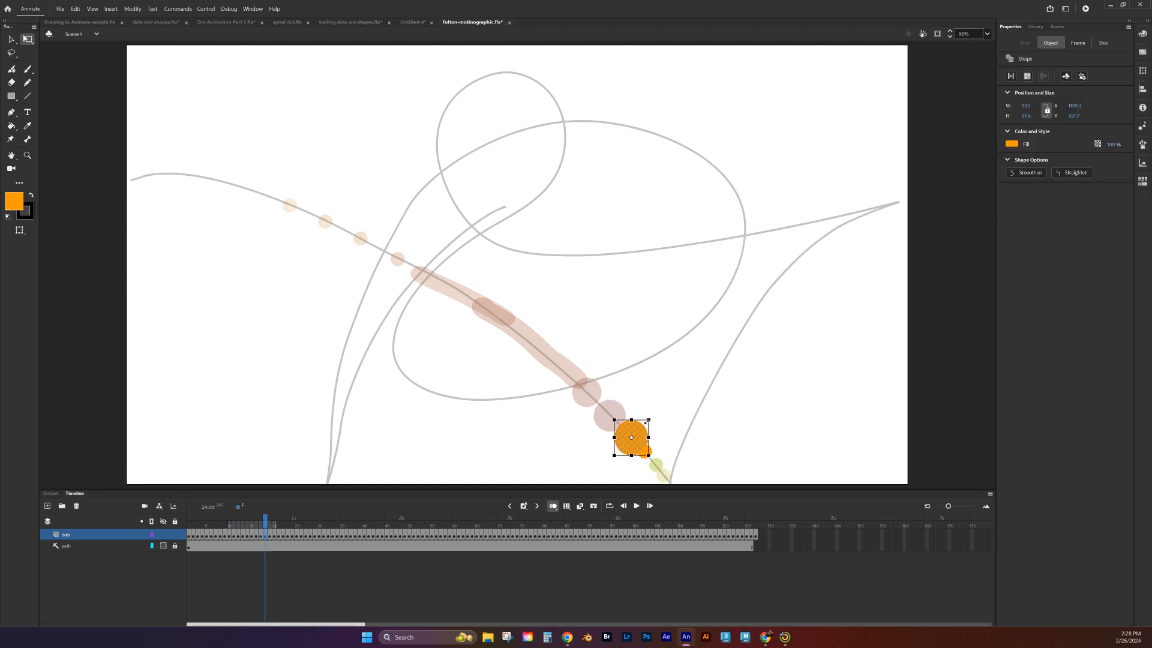
{"action": "key", "text": "period"}
{"action": "key", "text": "comma"}
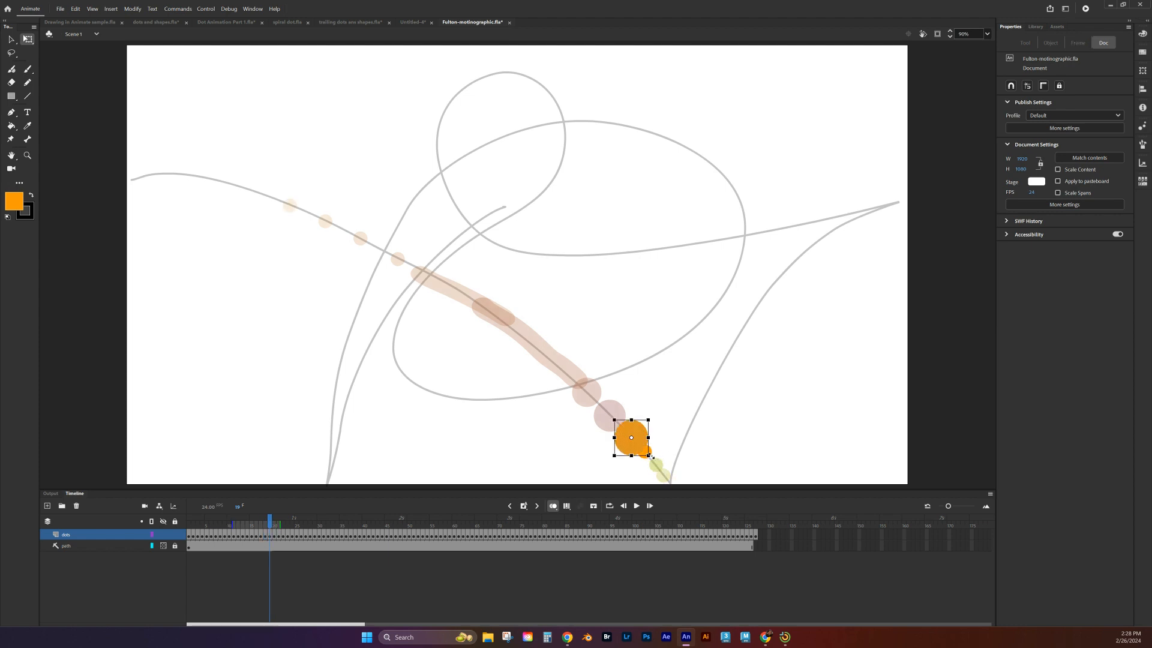
{"action": "key", "text": "period"}
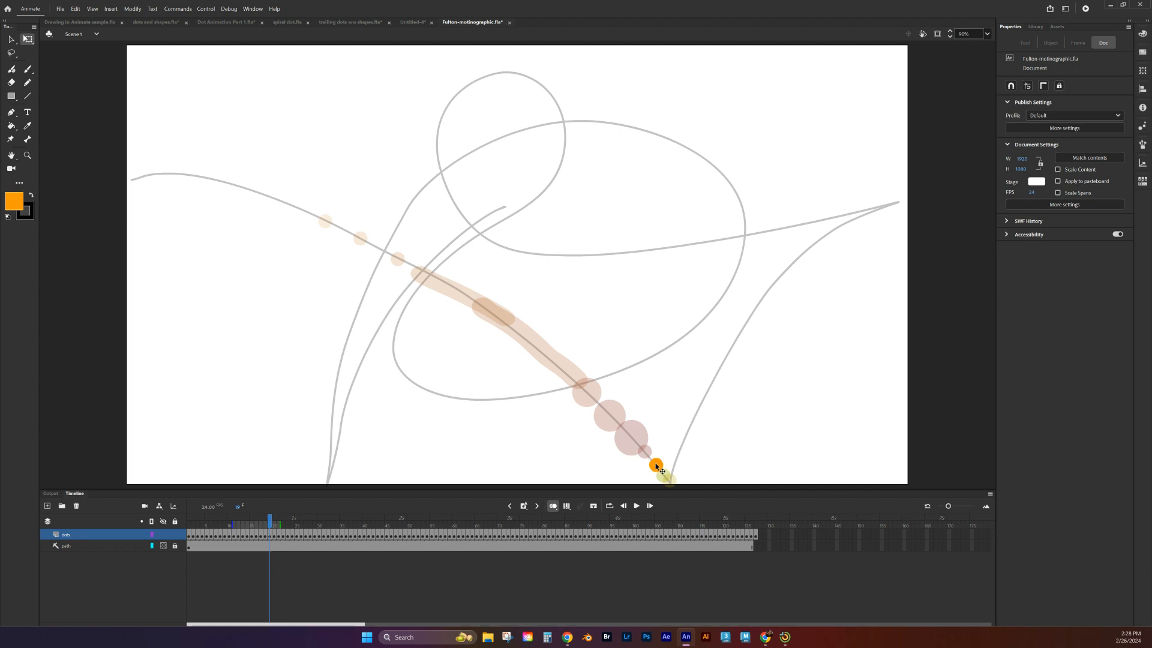
{"action": "left_click", "coordinate": [656, 466]}
{"action": "key", "text": "comma"}
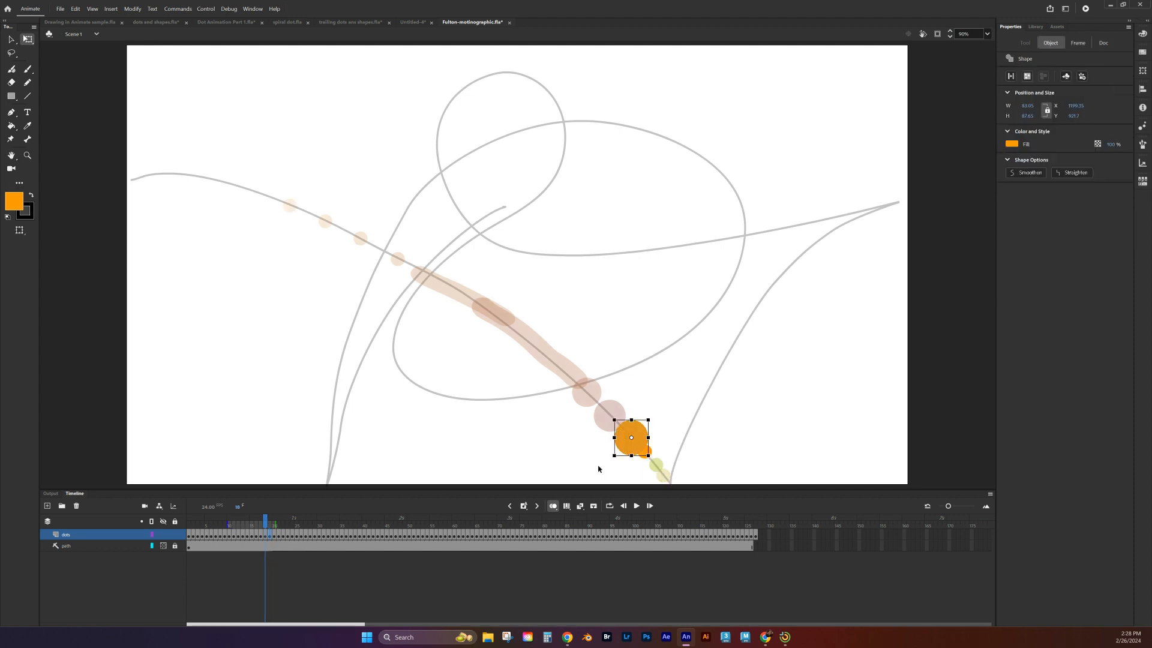
{"action": "left_click_drag", "start_coordinate": [647, 455], "coordinate": [651, 457]}
Step: Try to erase the small extra dot attached to the large dot on frame 18
{"action": "left_click", "coordinate": [11, 83]}
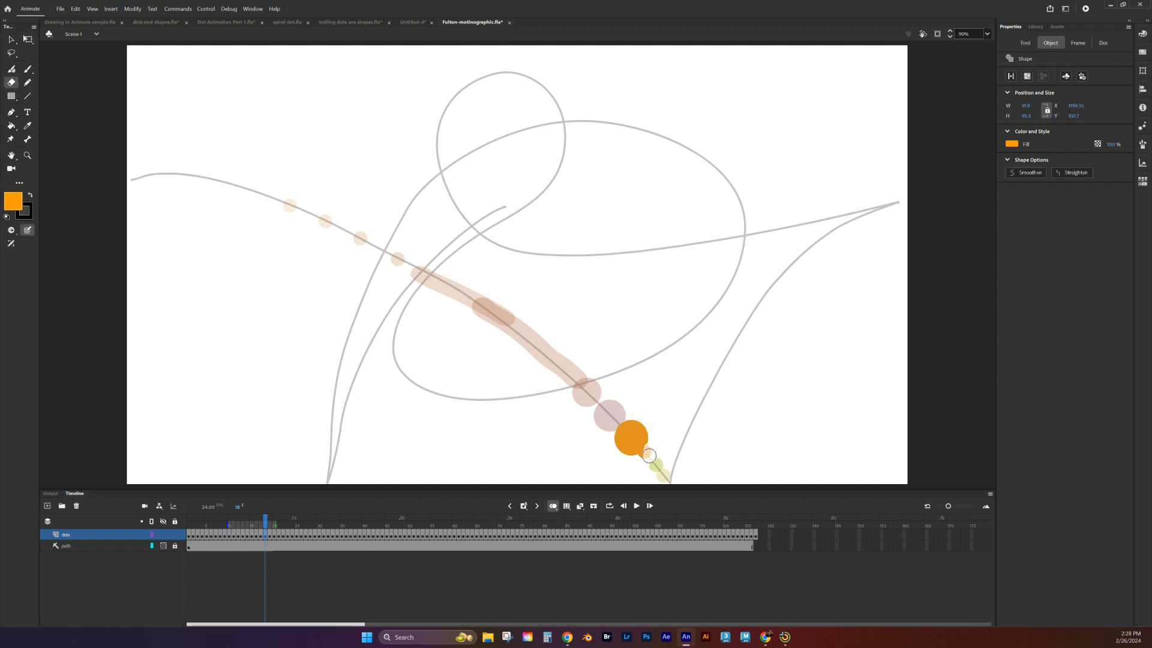
{"action": "left_click_drag", "start_coordinate": [649, 455], "coordinate": [646, 460]}
{"action": "key", "text": "ctrl+z"}
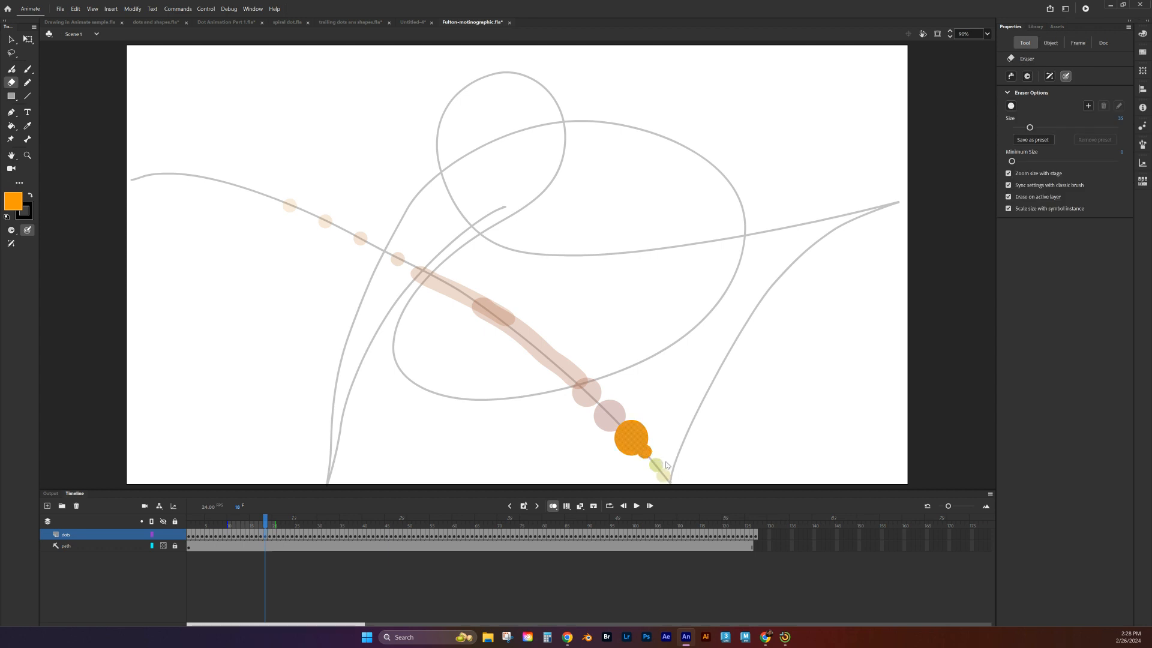
Step: Turn off onion skinning and try again to erase the small dot attached to the large dot on frame 18
{"action": "left_click", "coordinate": [553, 507]}
{"action": "left_click_drag", "start_coordinate": [654, 454], "coordinate": [646, 460]}
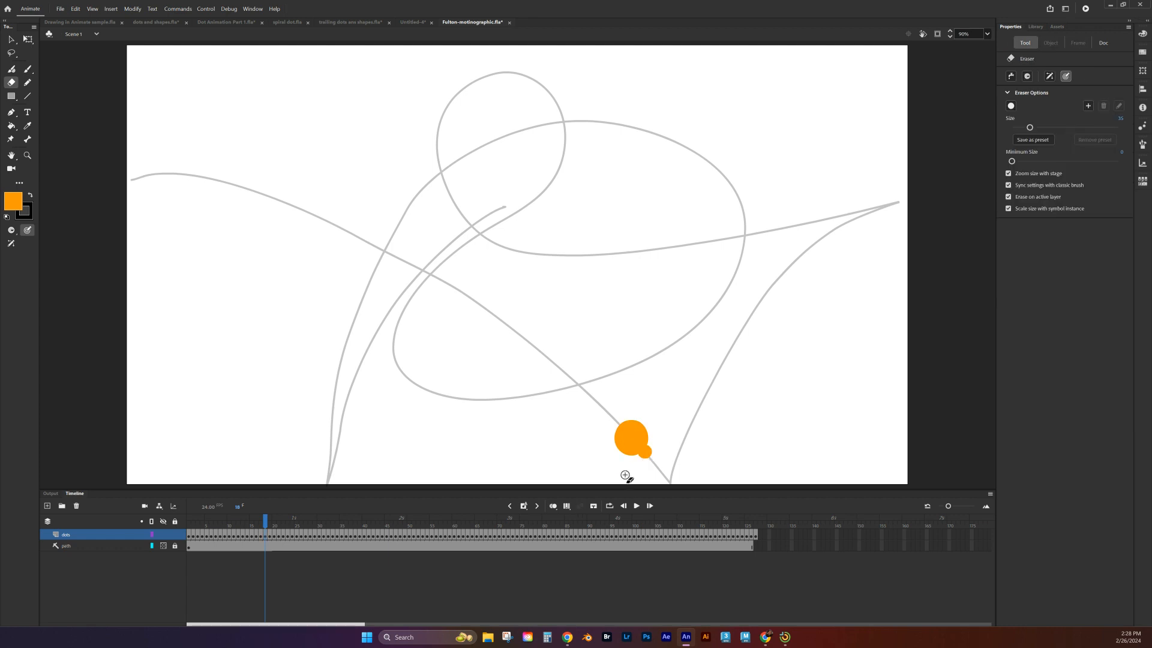
{"action": "key", "text": "v"}
{"action": "left_click", "coordinate": [629, 442]}
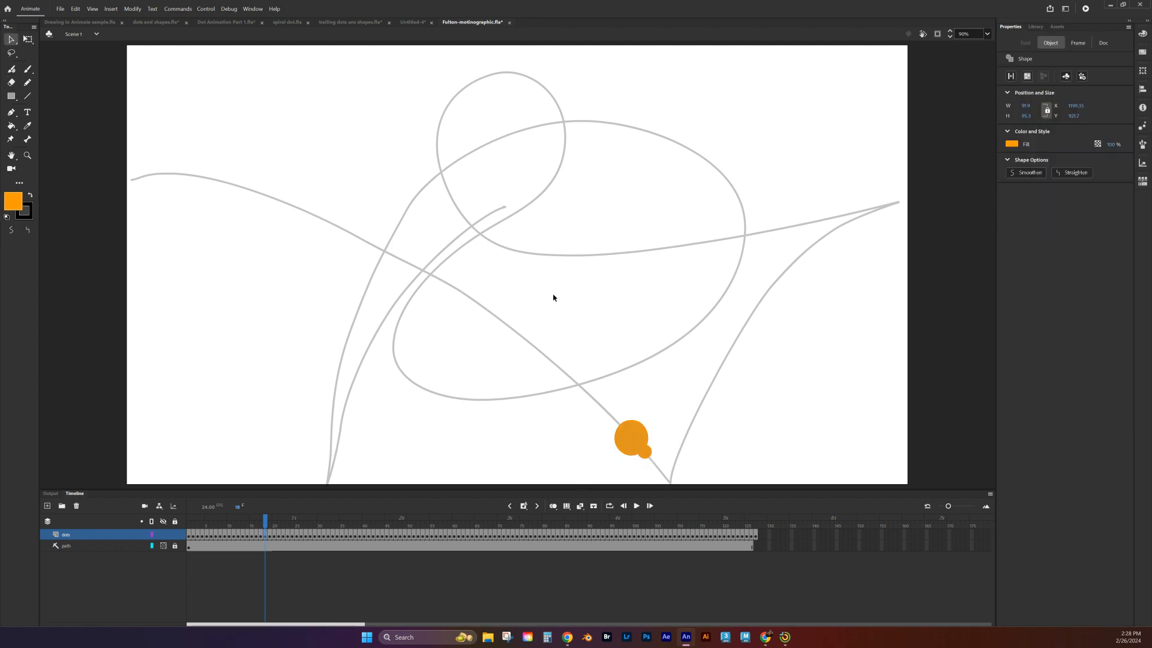
Step: Switch the eraser mode to Erase Fills and erase the small dot attached to the large dot on frame 18
{"action": "left_click", "coordinate": [11, 82]}
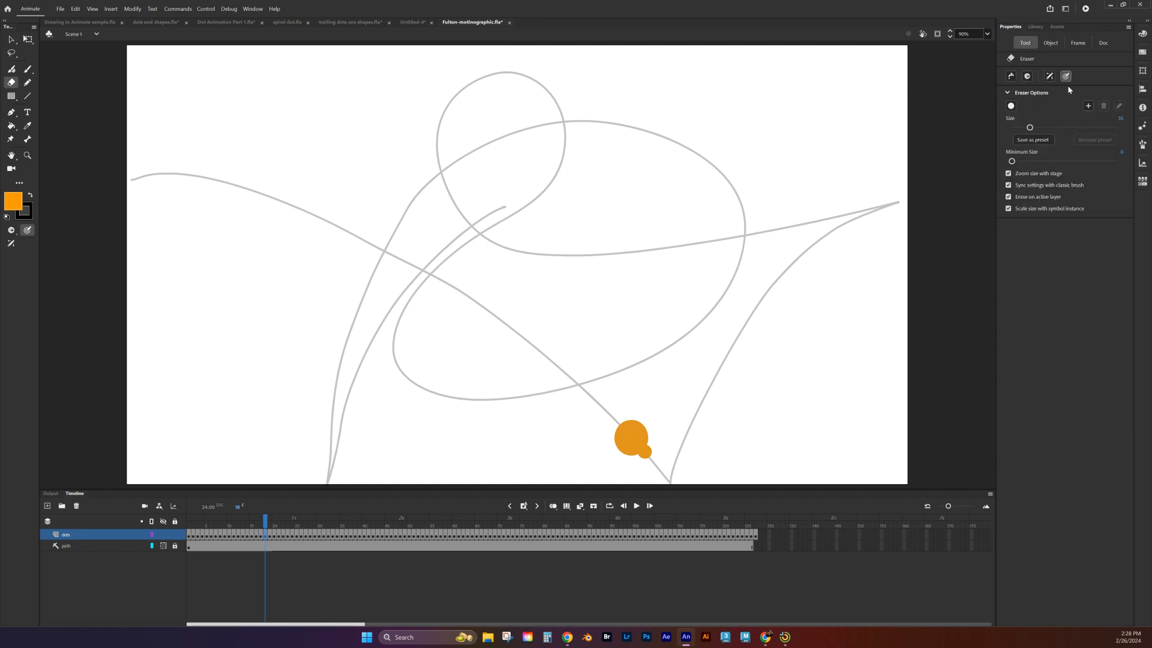
{"action": "left_click", "coordinate": [1027, 76]}
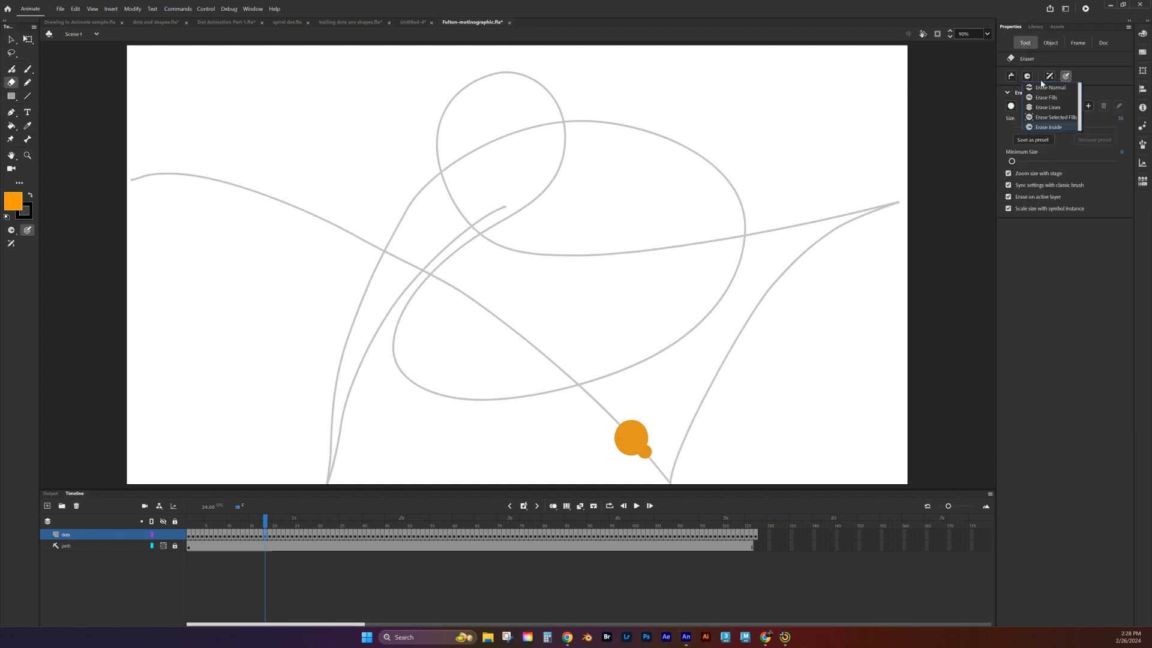
{"action": "left_click", "coordinate": [1030, 79]}
{"action": "left_click", "coordinate": [1031, 78]}
{"action": "left_click", "coordinate": [1047, 99]}
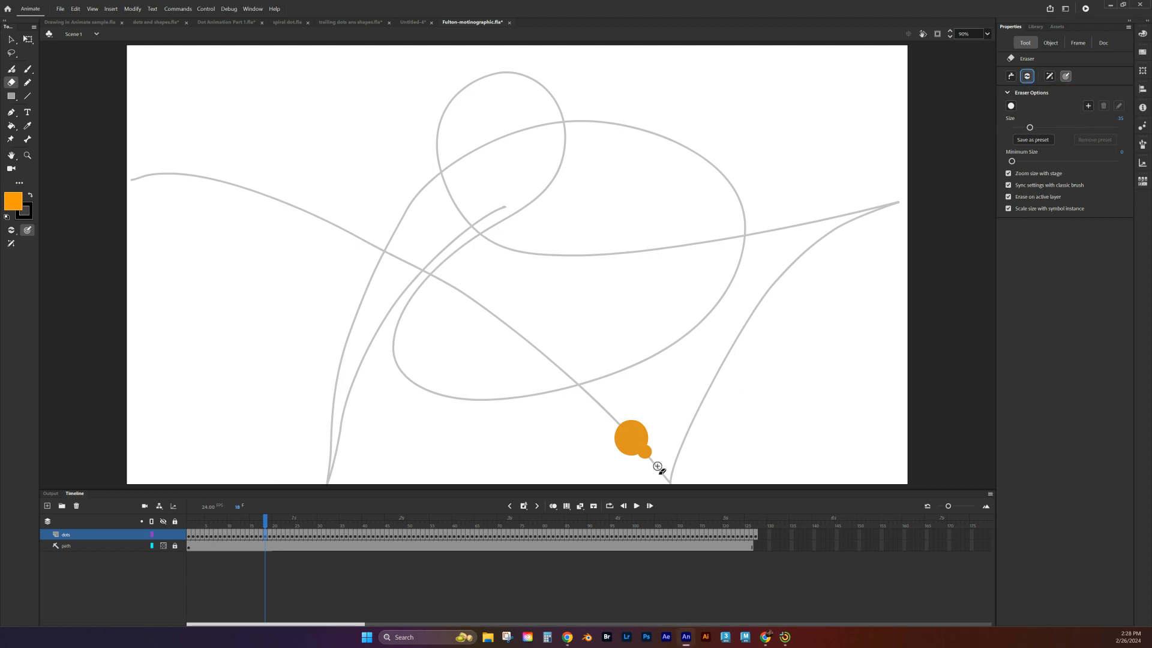
{"action": "left_click_drag", "start_coordinate": [654, 451], "coordinate": [642, 461]}
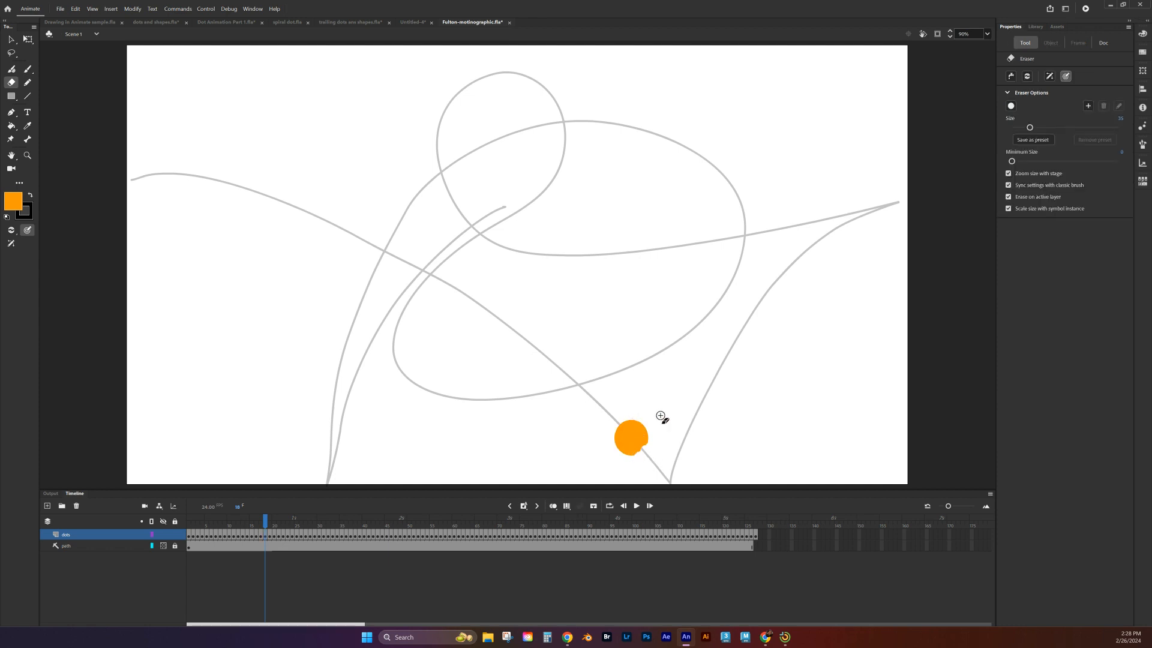
Step: Delete the damaged dot on frame 18, turn onion skinning back on and paint a single new orange dot on the path
{"action": "left_click", "coordinate": [11, 39]}
{"action": "left_click", "coordinate": [632, 437]}
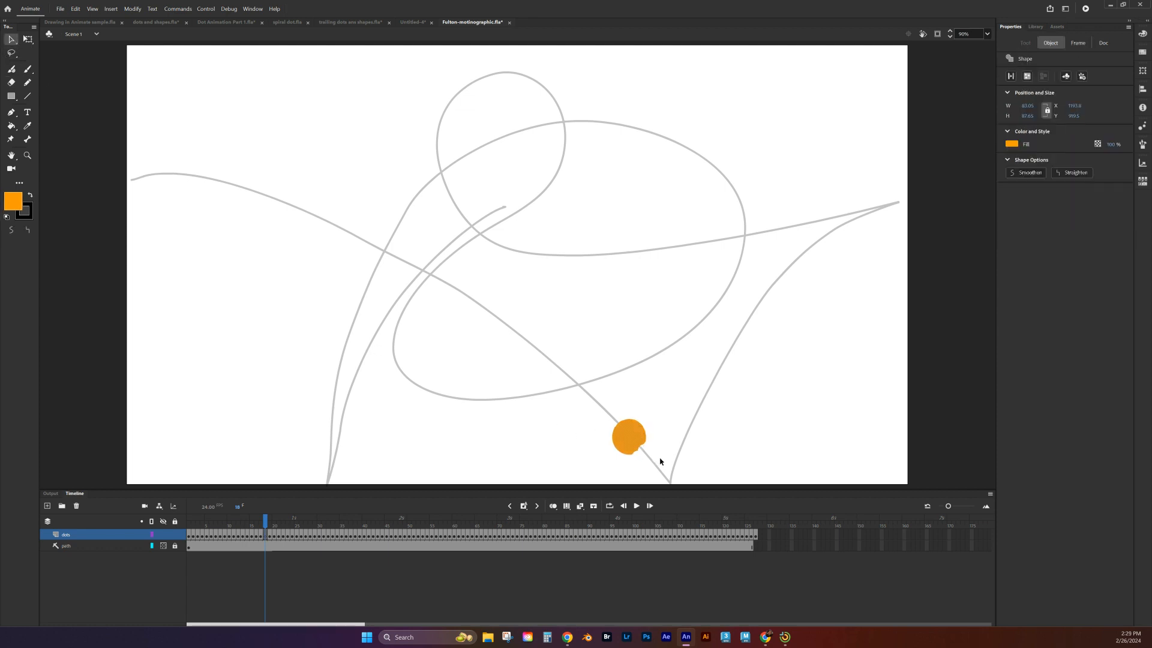
{"action": "key", "text": "Delete"}
{"action": "left_click", "coordinate": [552, 505]}
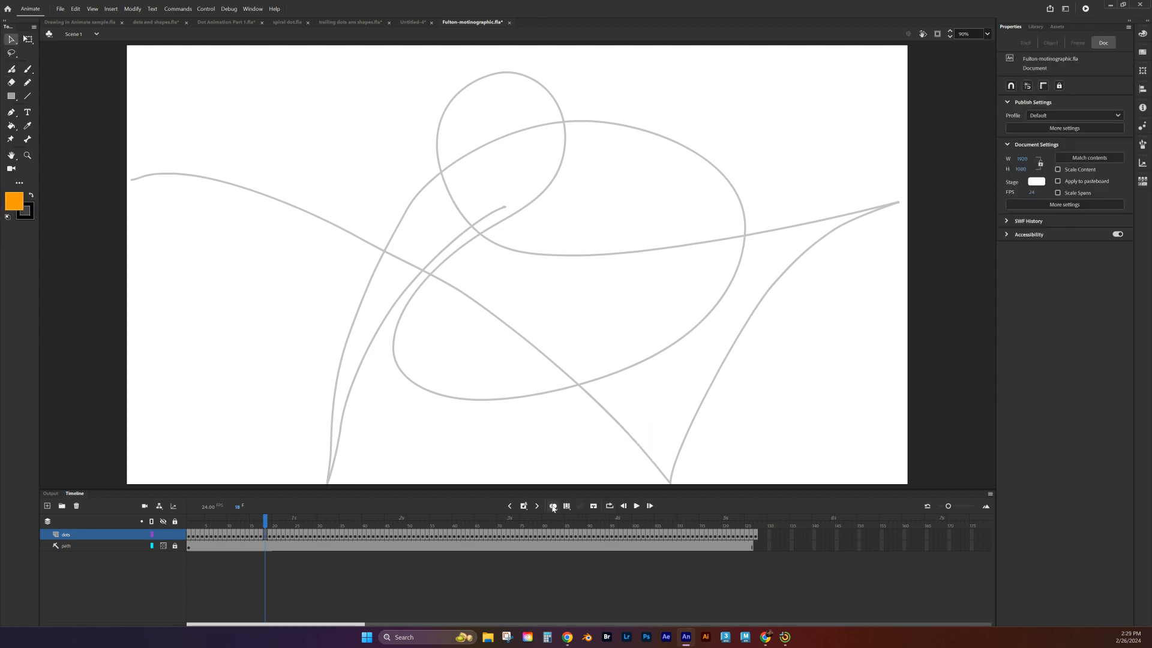
{"action": "left_click", "coordinate": [27, 69]}
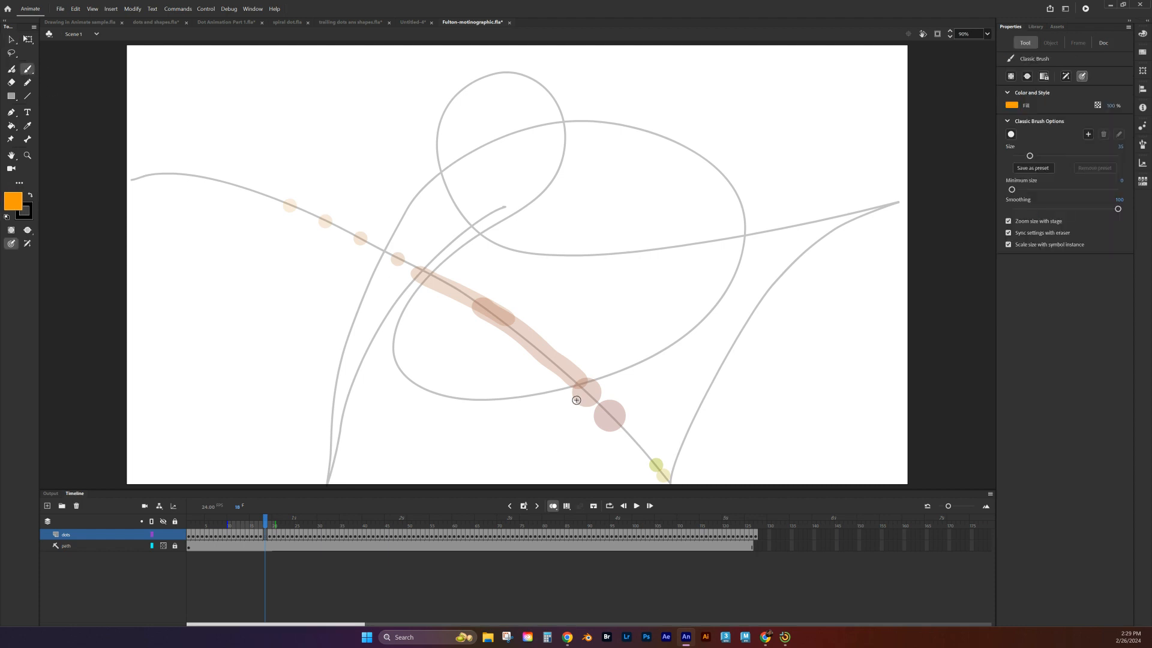
{"action": "left_click", "coordinate": [636, 443]}
Step: Scale up the new dot on frame 18 to about 90 px with Free Transform
{"action": "left_click", "coordinate": [11, 39]}
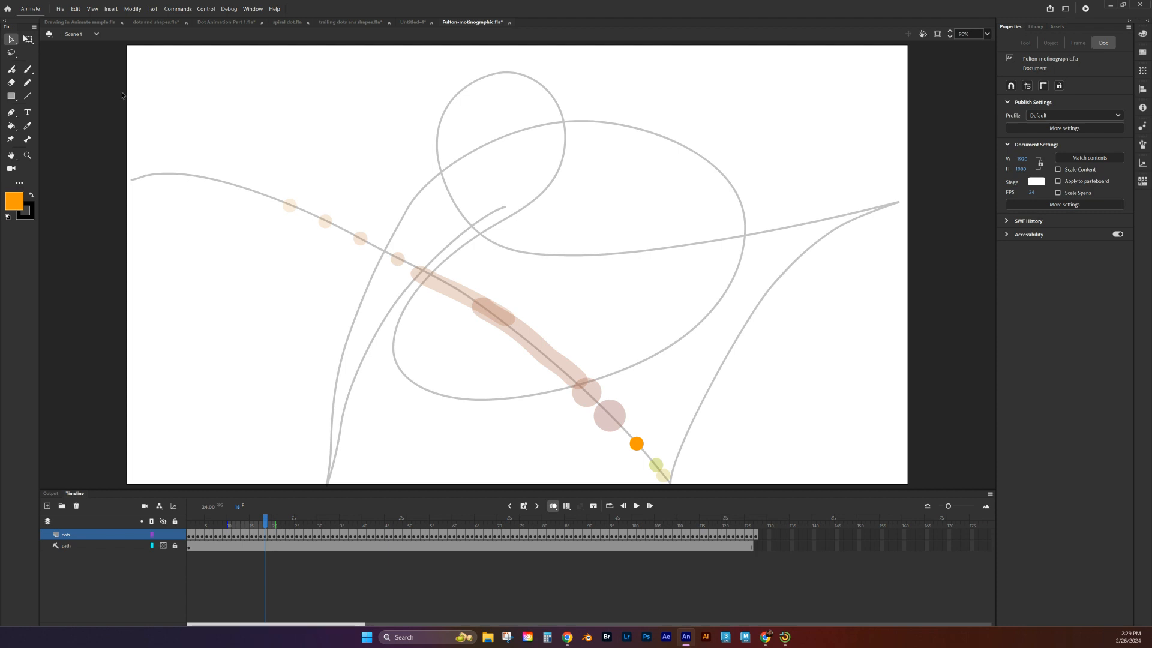
{"action": "left_click", "coordinate": [28, 41]}
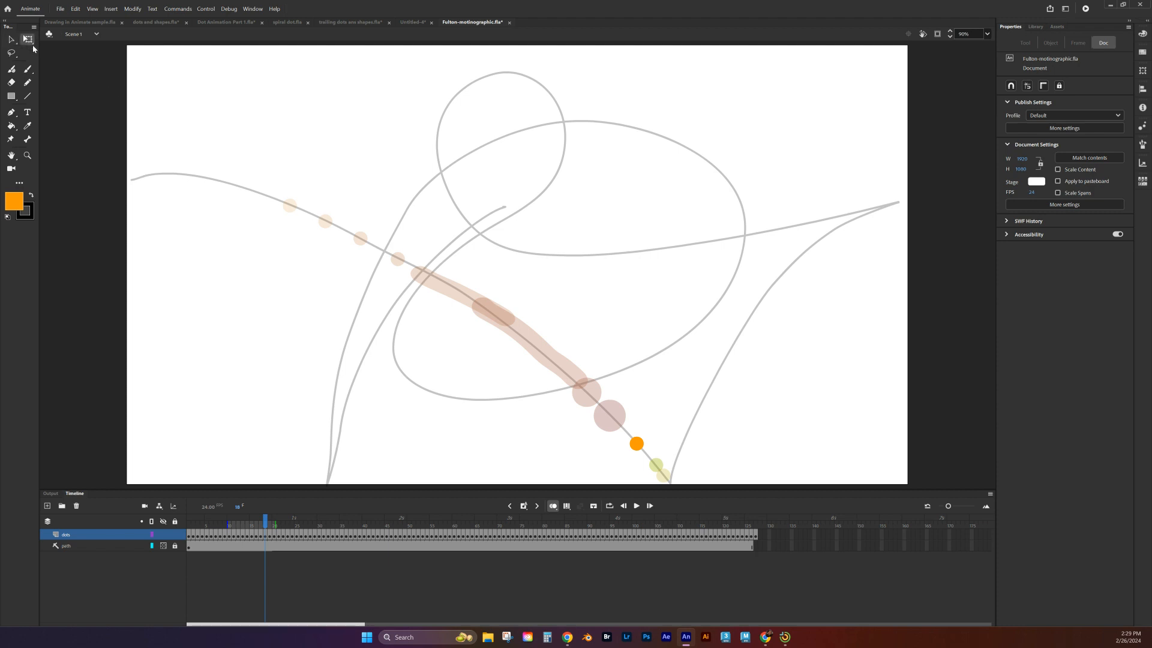
{"action": "left_click", "coordinate": [636, 444]}
{"action": "left_click_drag", "start_coordinate": [644, 436], "coordinate": [656, 422]}
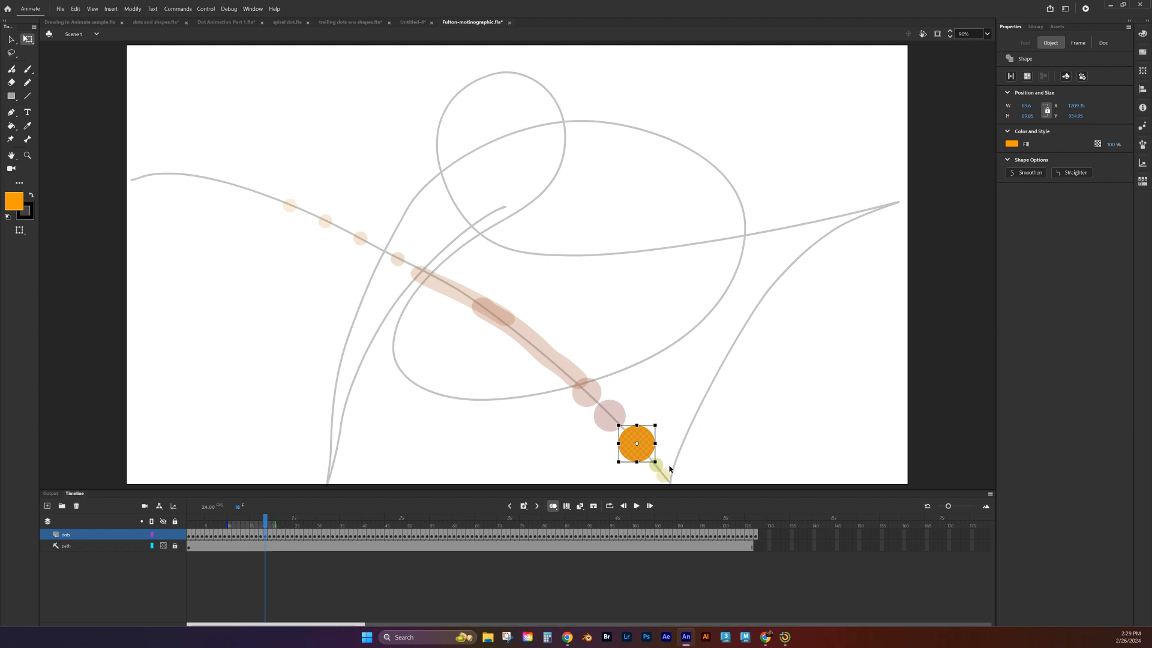
Step: Enlarge the dot on frame 19 beyond frame 18's size, and scale the dot on frame 20 to about 101 px
{"action": "key", "text": "period"}
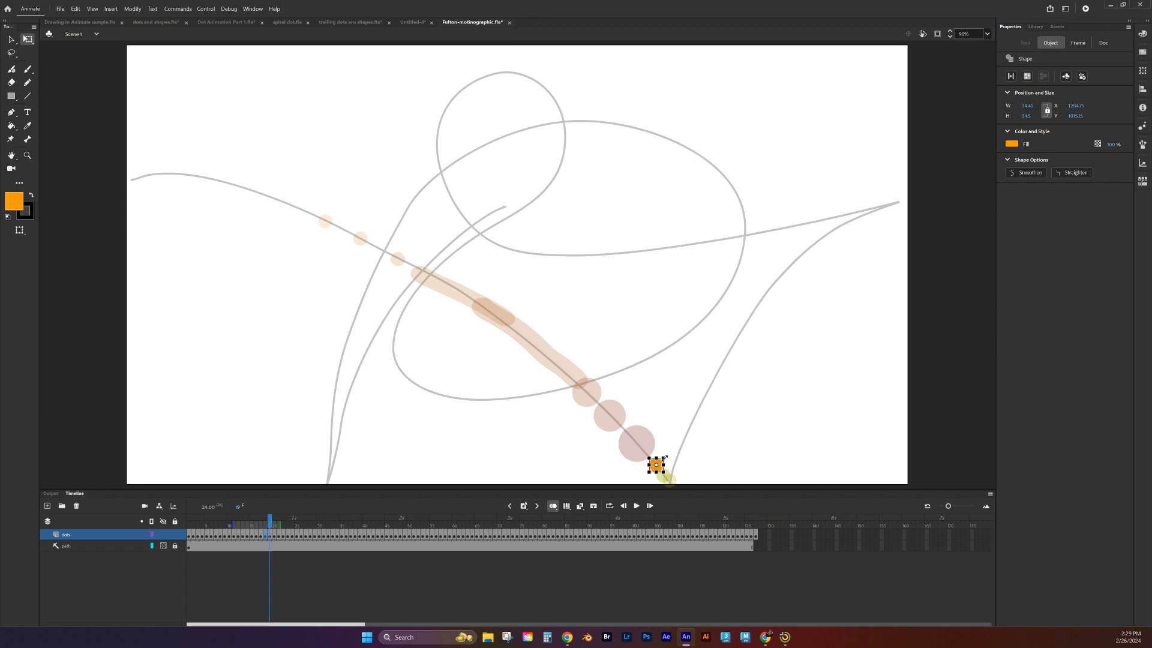
{"action": "left_click_drag", "start_coordinate": [664, 457], "coordinate": [678, 446]}
{"action": "key", "text": "period"}
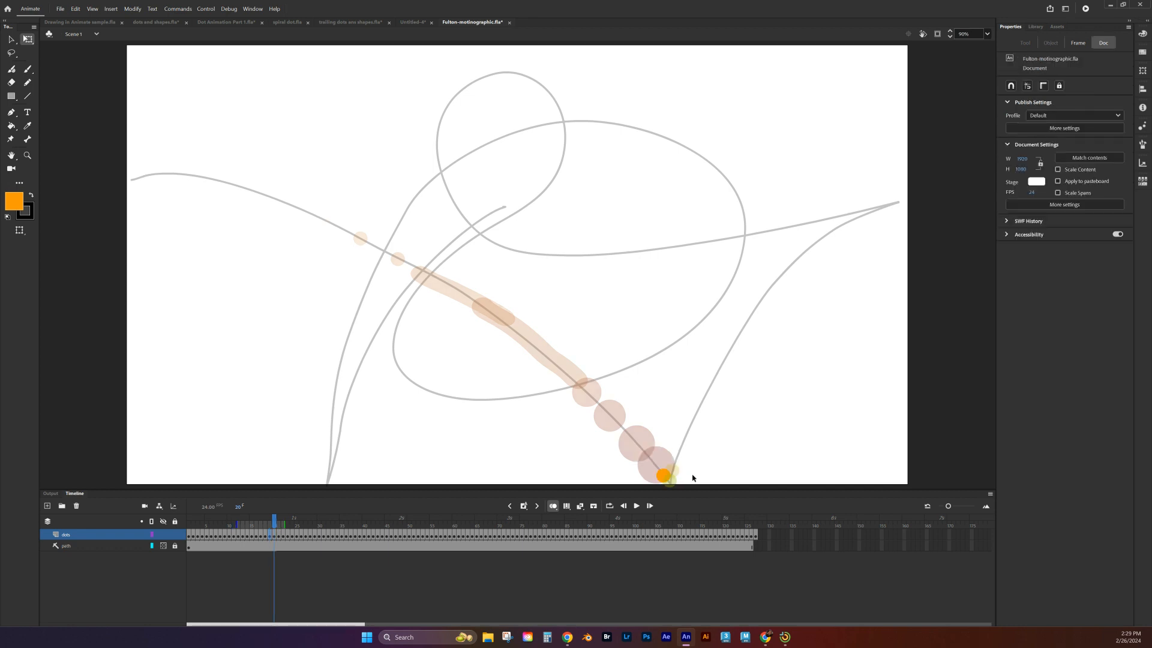
{"action": "left_click", "coordinate": [662, 476]}
{"action": "left_click_drag", "start_coordinate": [671, 469], "coordinate": [685, 454]}
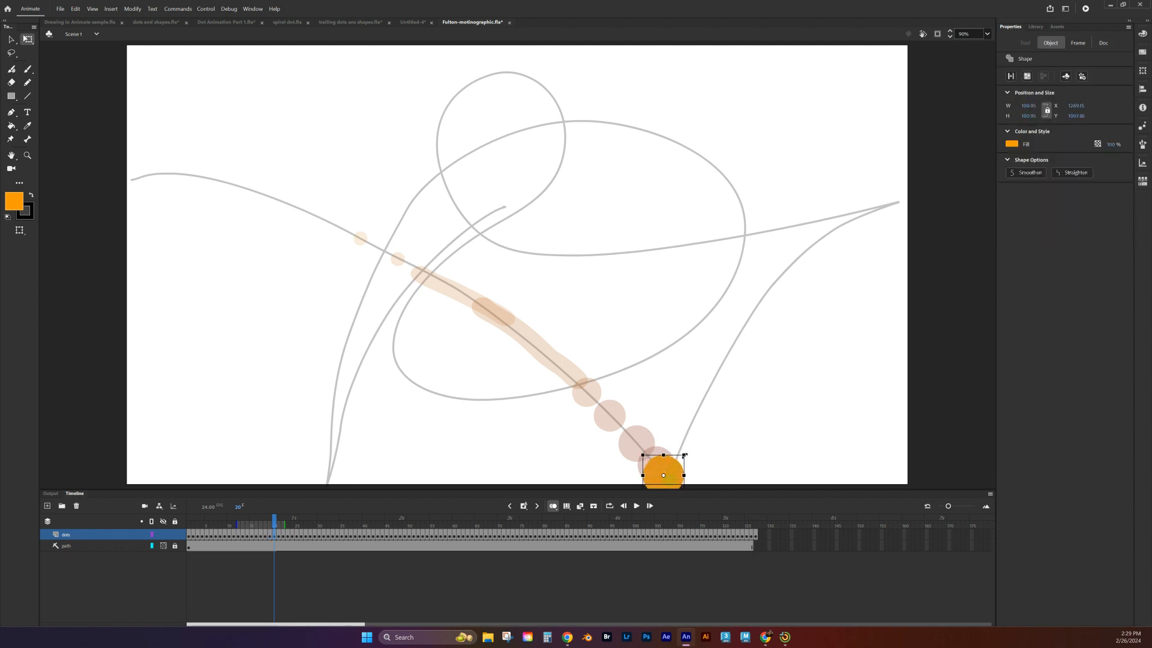
Step: Scale up the dot on frame 21, at the path's lower corner, to about 110 px
{"action": "key", "text": "period"}
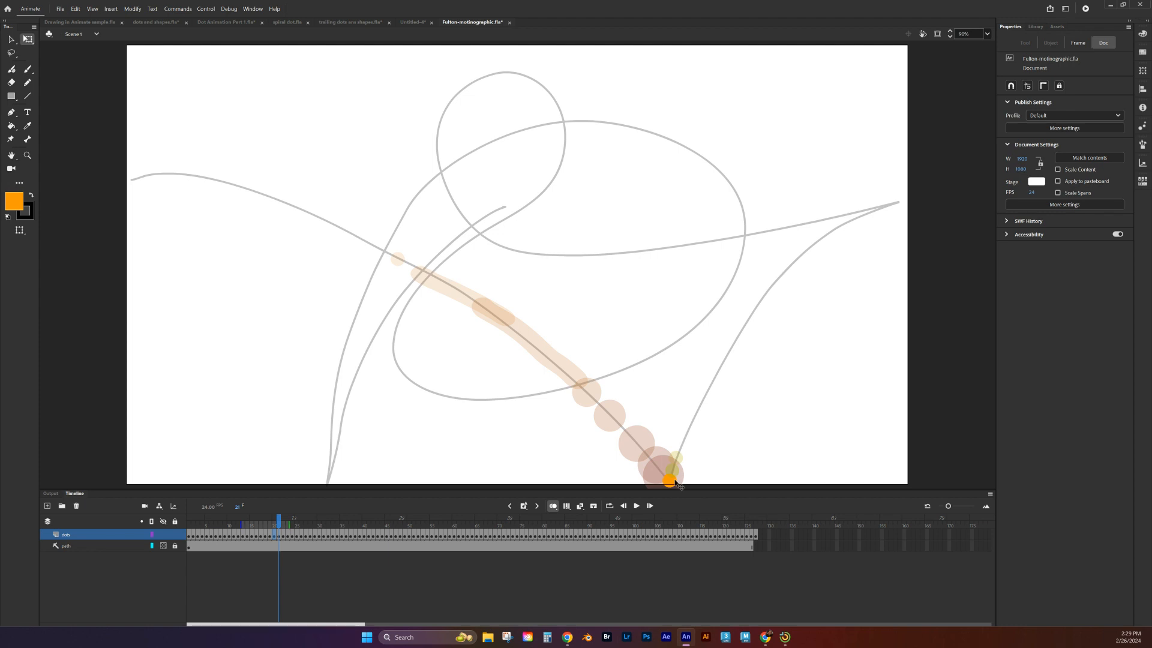
{"action": "left_click", "coordinate": [670, 480]}
{"action": "left_click_drag", "start_coordinate": [679, 473], "coordinate": [693, 458]}
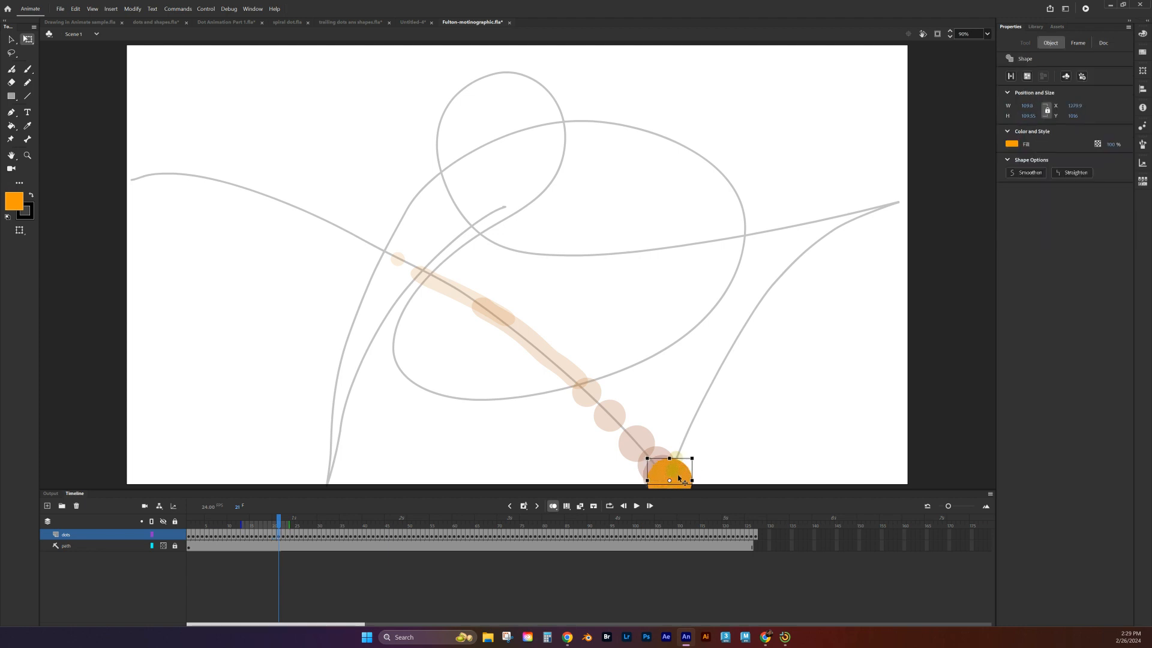
Step: Turn off onion skinning, play the animation from the start to review the motion, and return to frame 21
{"action": "key", "text": "."}
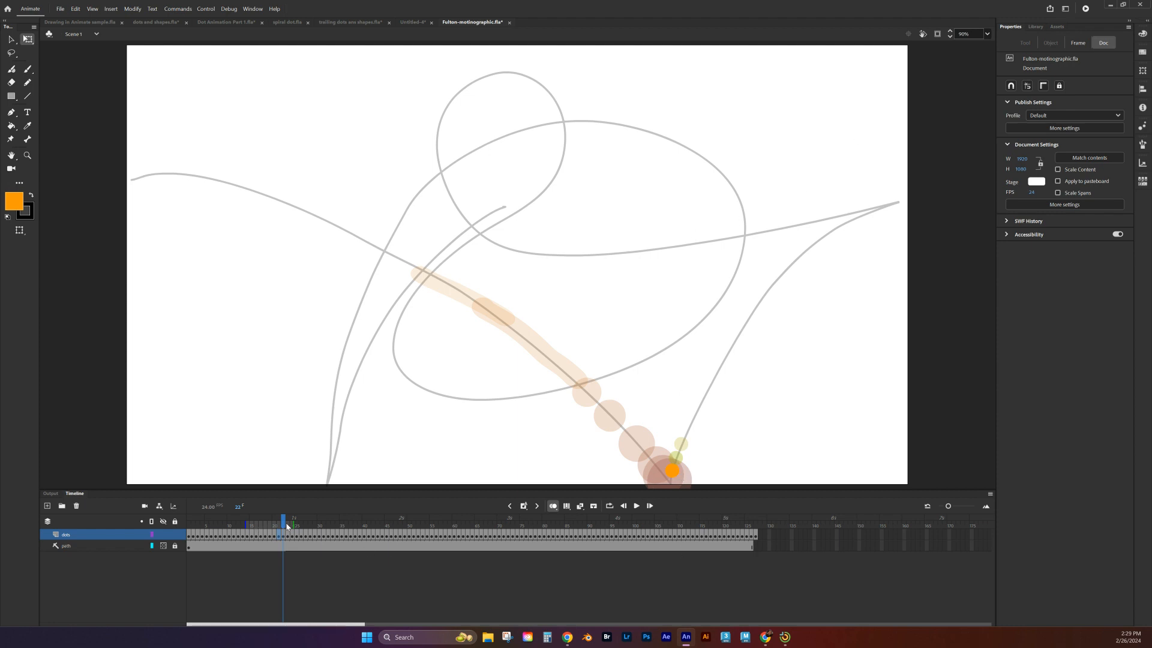
{"action": "left_click", "coordinate": [552, 507]}
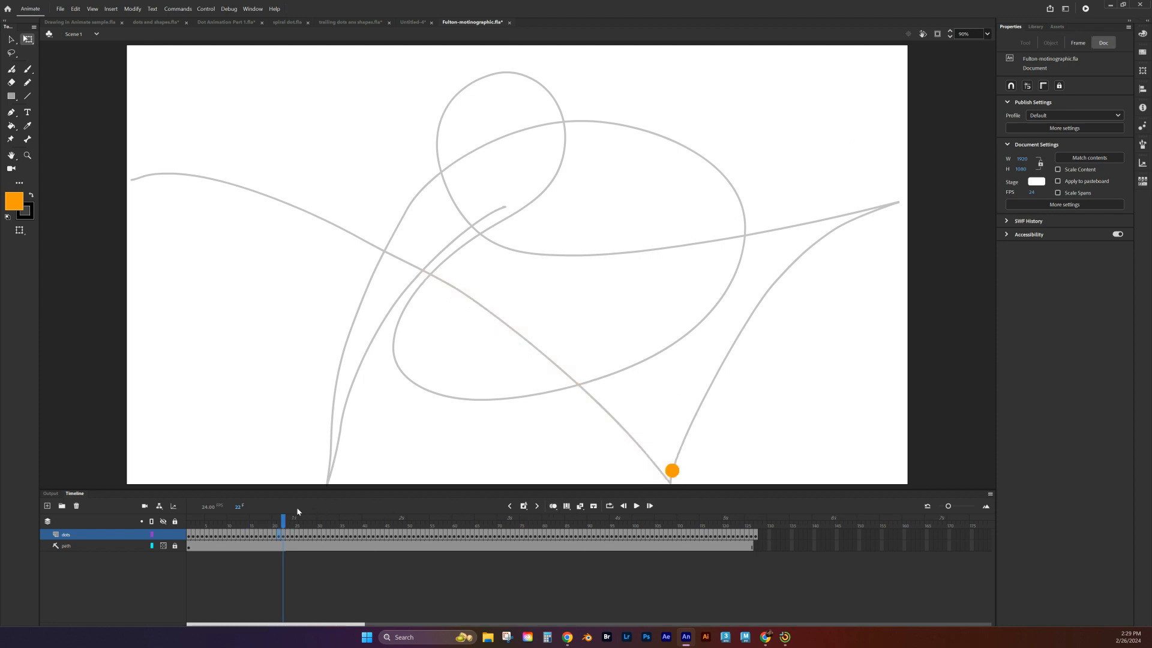
{"action": "left_click_drag", "start_coordinate": [284, 522], "coordinate": [183, 477]}
{"action": "left_click", "coordinate": [639, 509]}
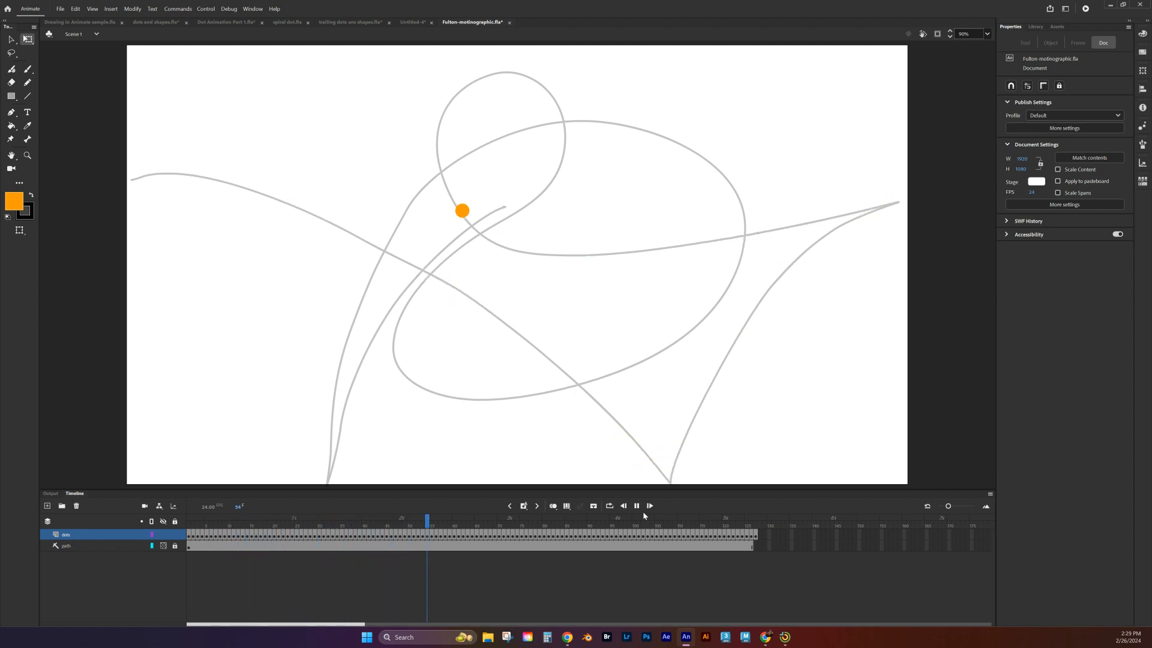
{"action": "left_click", "coordinate": [638, 506]}
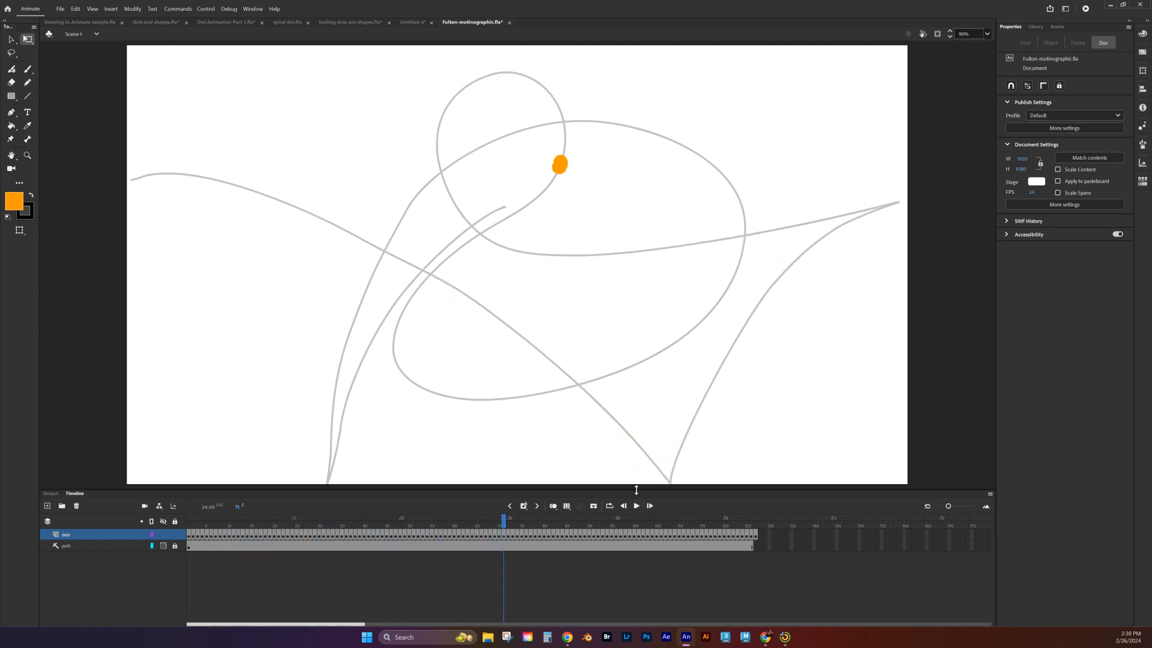
{"action": "left_click_drag", "start_coordinate": [504, 520], "coordinate": [277, 505]}
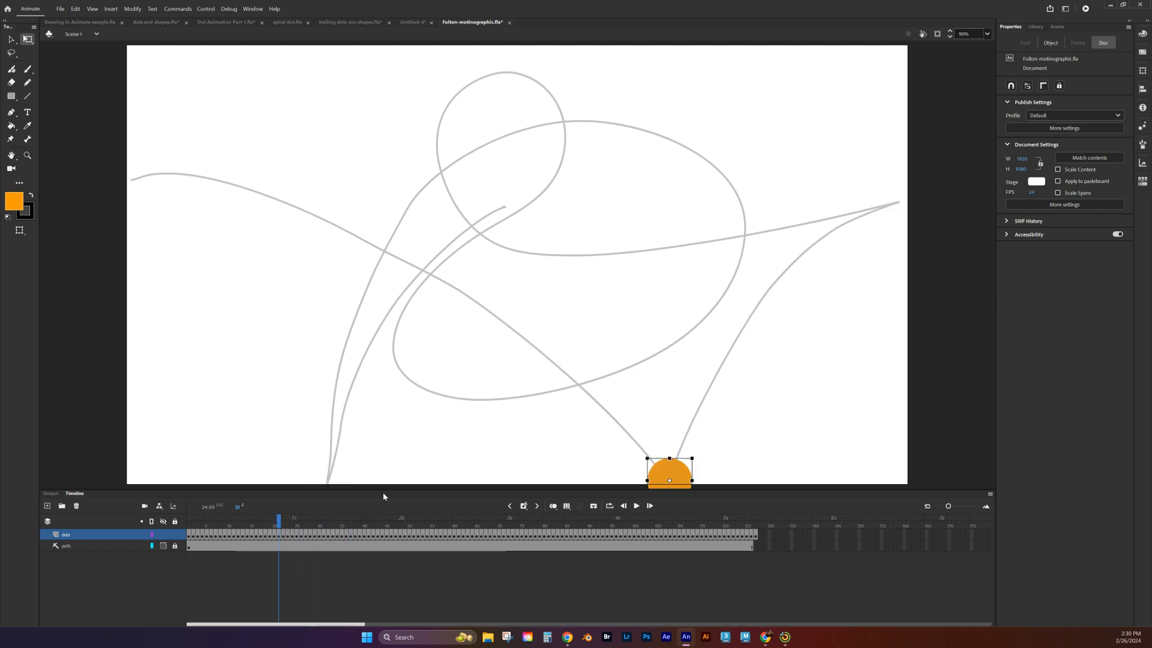
Step: Scale the dot on frame 22 to about 103 px, turn onion skinning back on, and scale frame 23's dot to about 105 px
{"action": "left_click", "coordinate": [284, 535]}
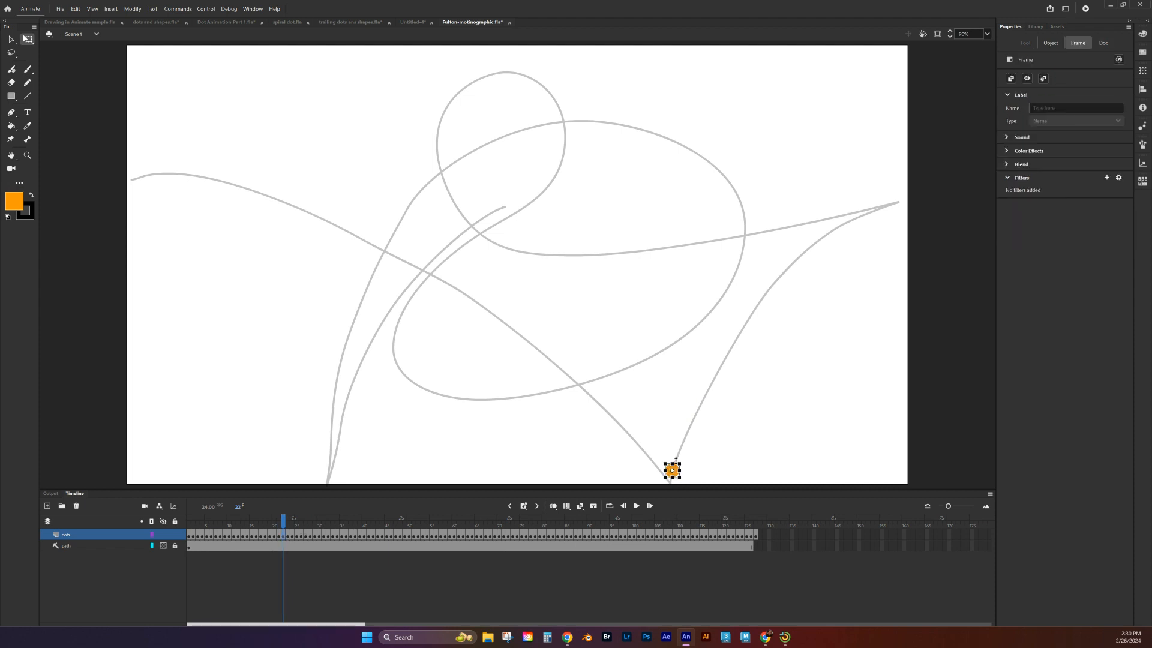
{"action": "left_click_drag", "start_coordinate": [679, 462], "coordinate": [694, 449]}
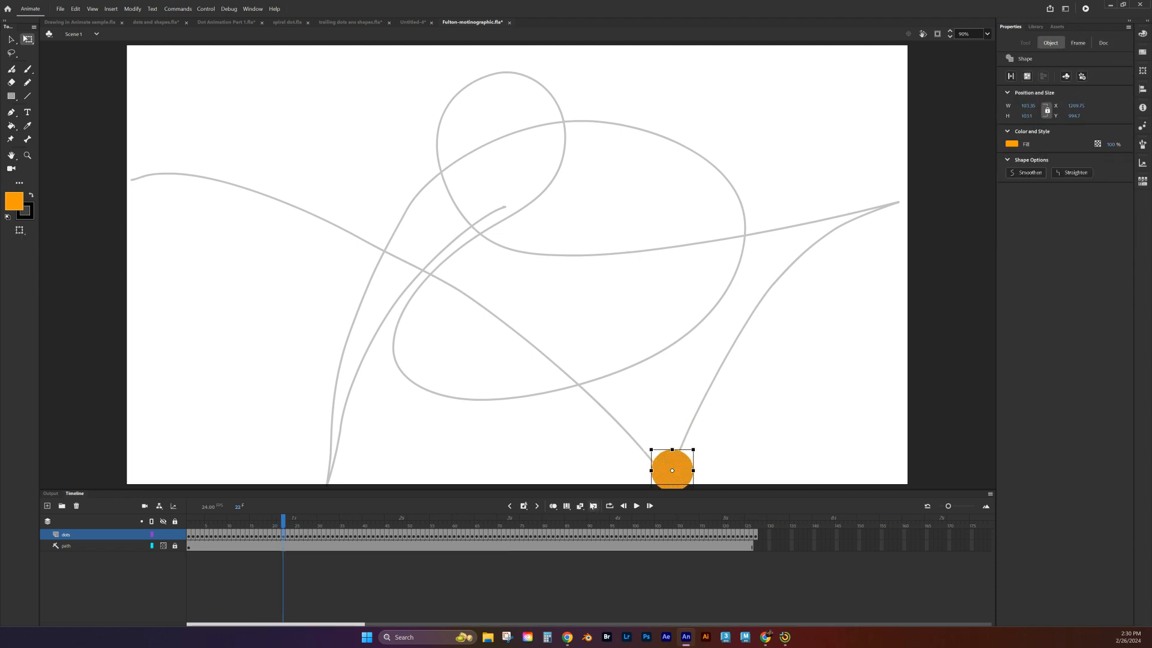
{"action": "left_click", "coordinate": [559, 506]}
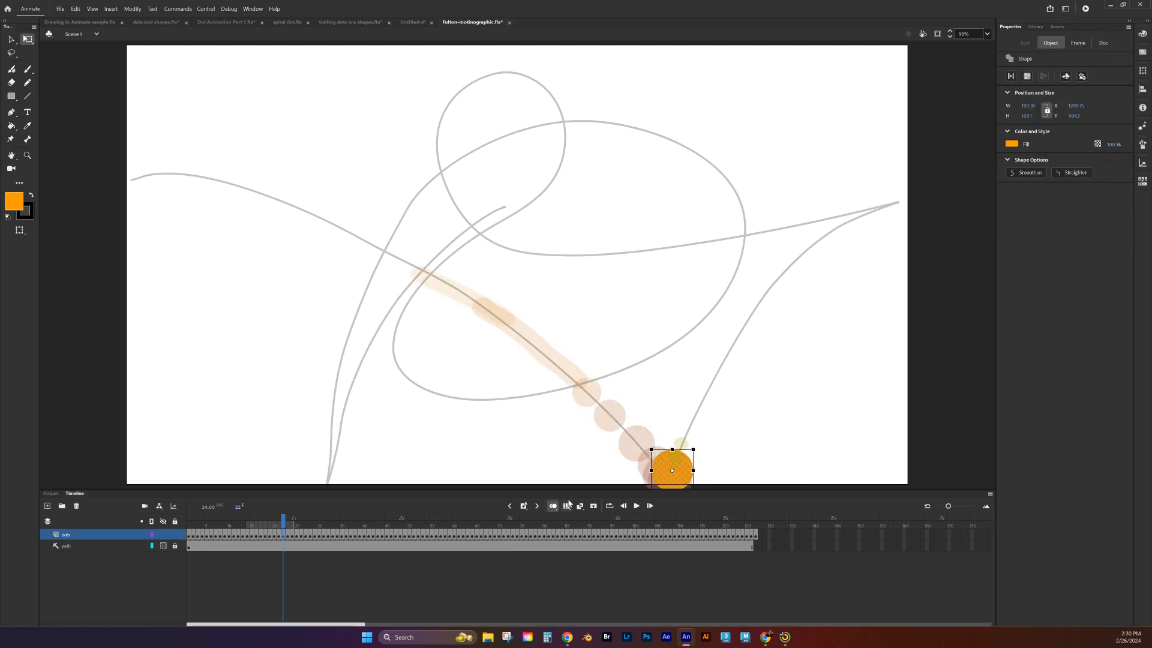
{"action": "key", "text": "."}
{"action": "left_click", "coordinate": [680, 460]}
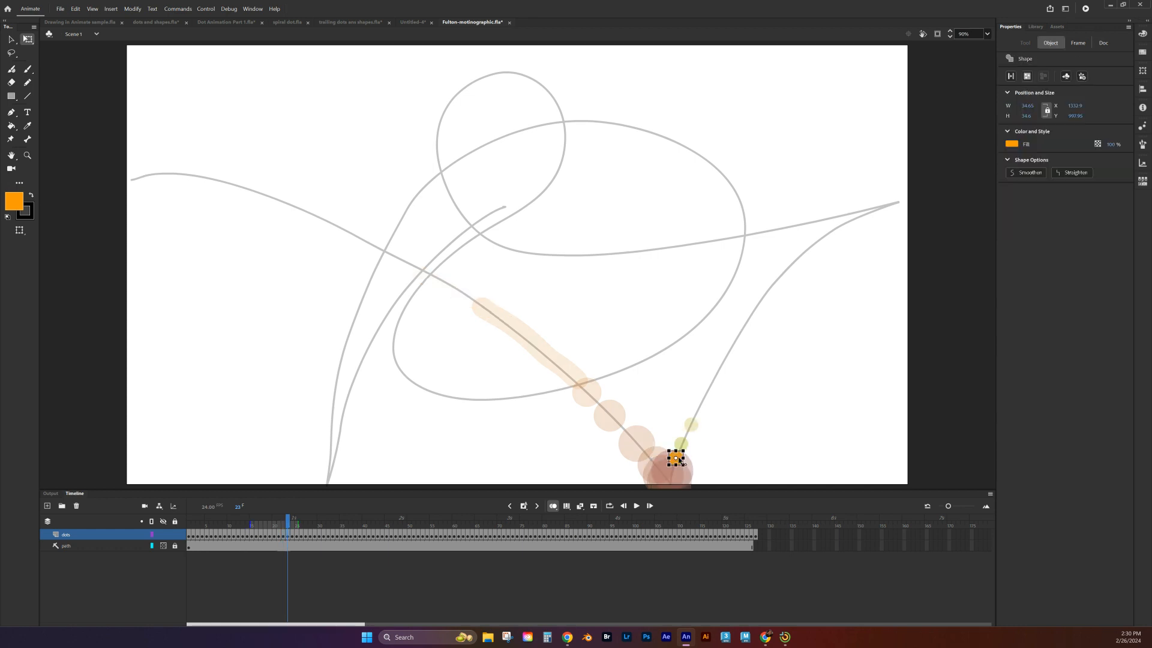
{"action": "left_click_drag", "start_coordinate": [684, 450], "coordinate": [697, 437]}
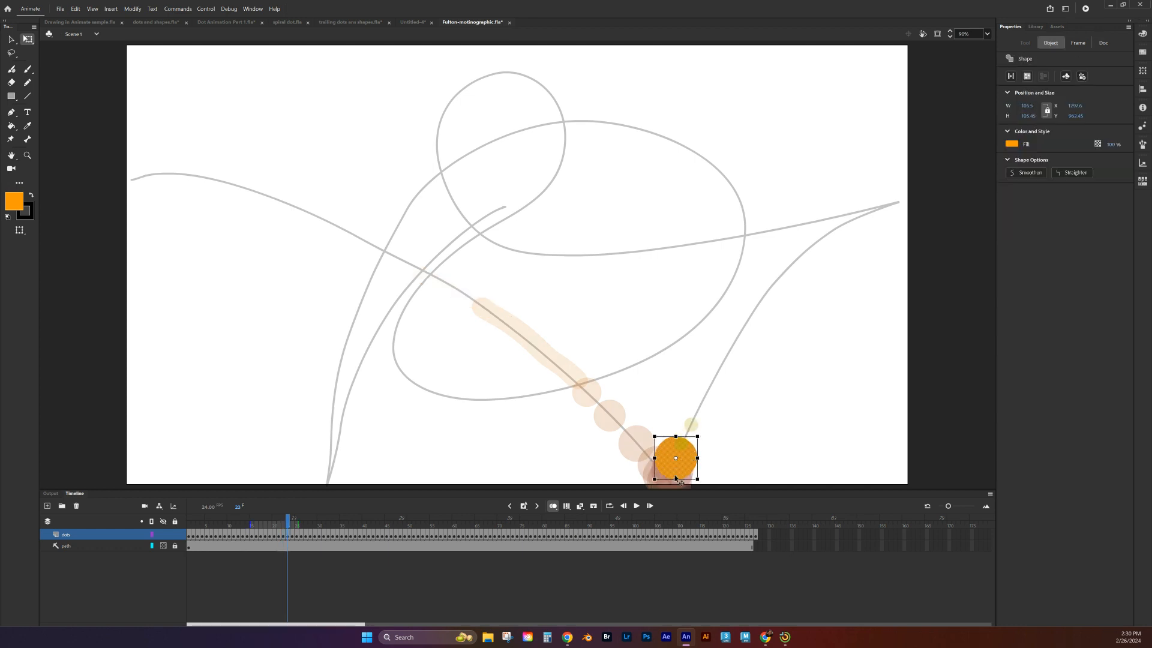
Step: Enlarge the dots on frames 24 and 25, making each slightly smaller than the dot on the preceding frame
{"action": "key", "text": "."}
{"action": "left_click", "coordinate": [683, 449]}
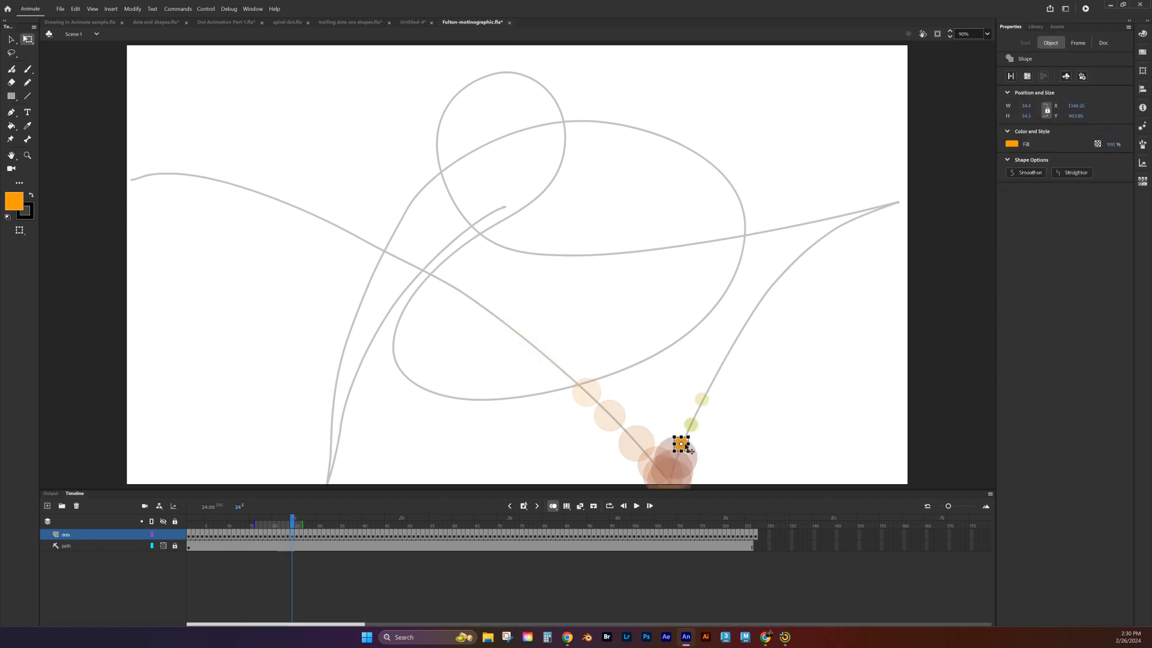
{"action": "left_click_drag", "start_coordinate": [689, 436], "coordinate": [704, 424]}
{"action": "key", "text": "."}
{"action": "left_click", "coordinate": [694, 426]}
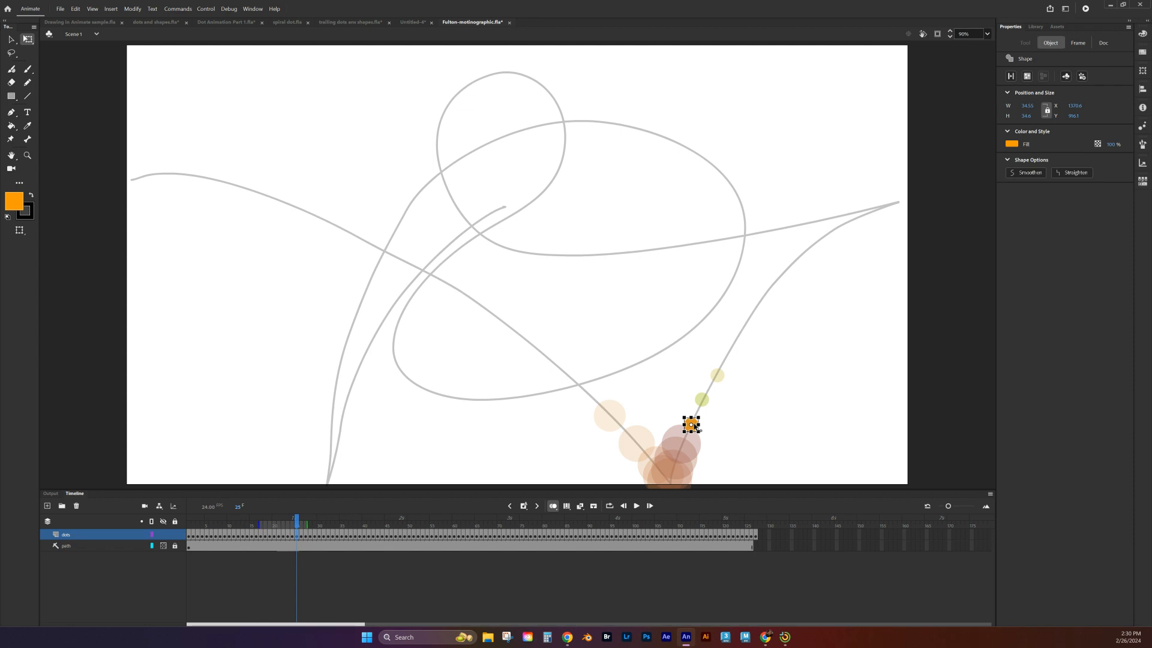
{"action": "left_click_drag", "start_coordinate": [698, 416], "coordinate": [710, 406]}
Step: Enlarge the dots on frames 26 and 27 along the rising path, tapering their size from the preceding frame's dot
{"action": "left_click", "coordinate": [700, 402]}
{"action": "key", "text": "."}
{"action": "left_click", "coordinate": [701, 399]}
{"action": "left_click_drag", "start_coordinate": [711, 391], "coordinate": [724, 380]}
{"action": "key", "text": "."}
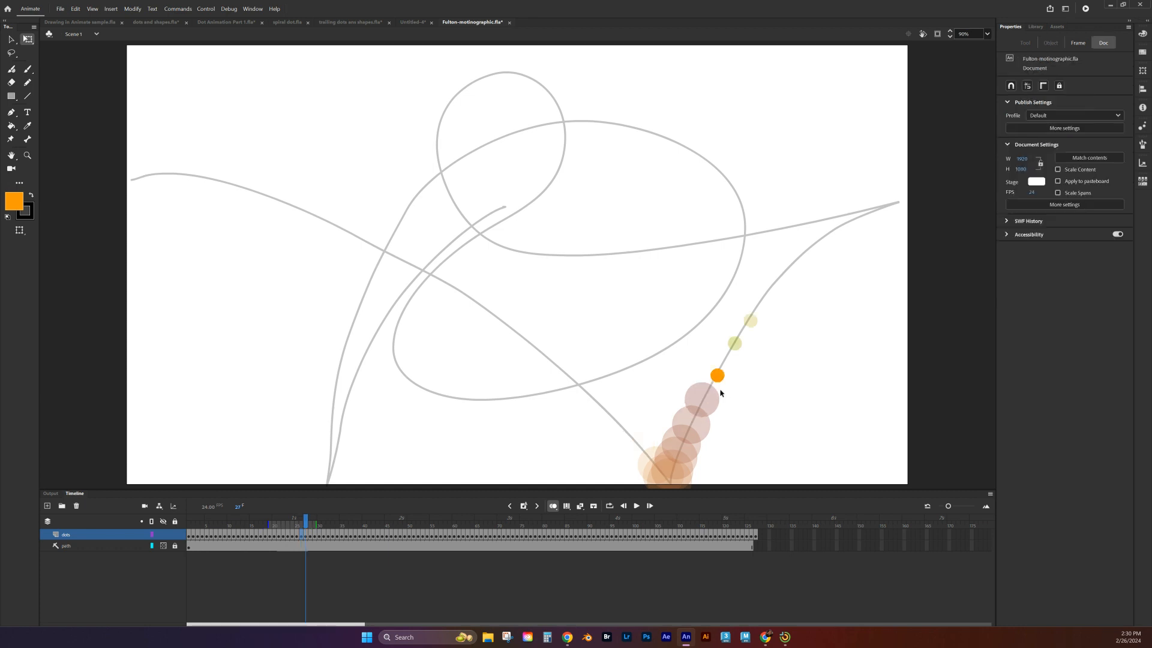
{"action": "left_click", "coordinate": [718, 376]}
{"action": "left_click_drag", "start_coordinate": [725, 368], "coordinate": [735, 359]}
Step: Scale up the dots on frames 28 and 29, keeping each a little smaller than the one before it
{"action": "key", "text": "."}
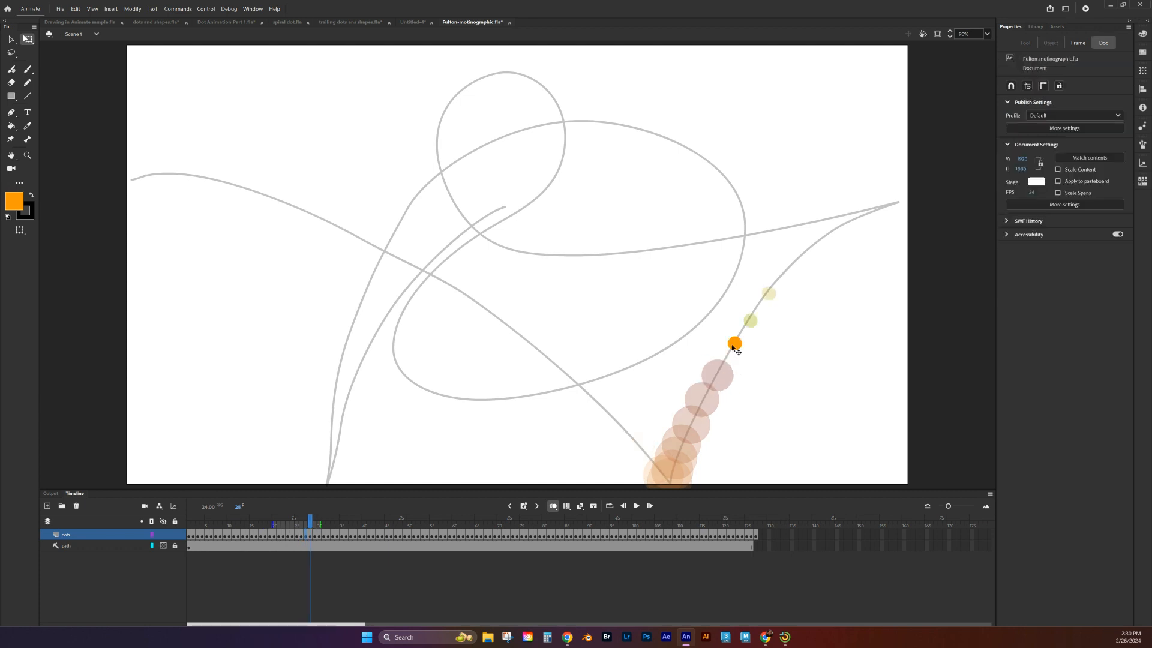
{"action": "left_click", "coordinate": [735, 347]}
{"action": "left_click_drag", "start_coordinate": [745, 332], "coordinate": [749, 335]}
{"action": "key", "text": "."}
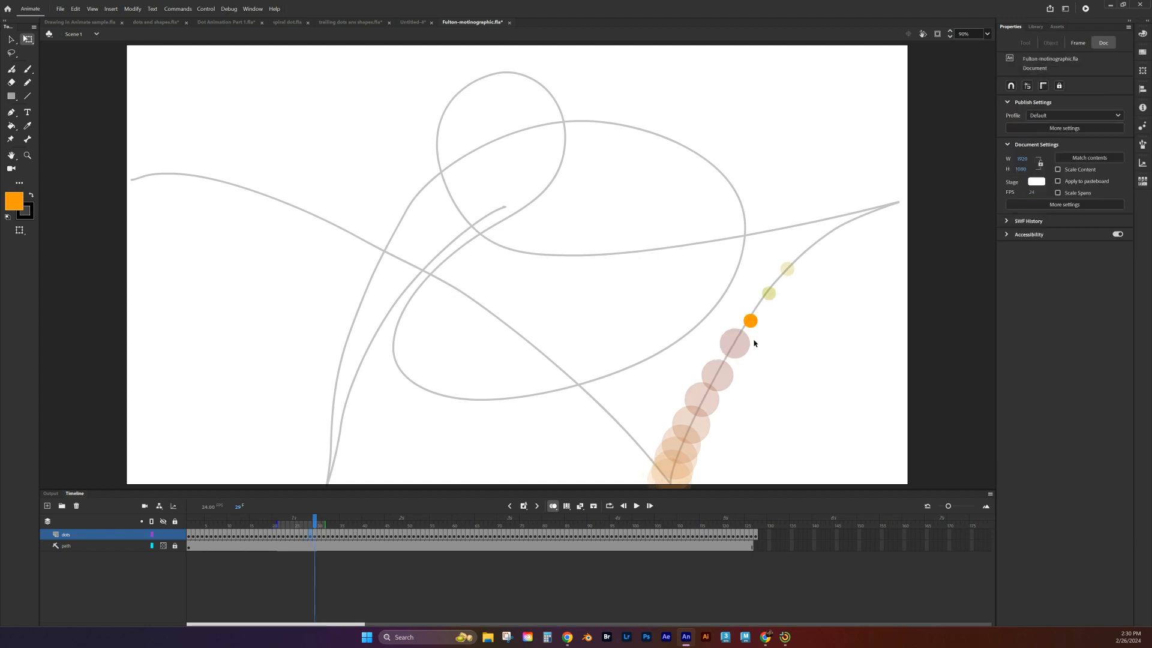
{"action": "left_click", "coordinate": [750, 321]}
{"action": "left_click_drag", "start_coordinate": [758, 313], "coordinate": [764, 307]}
Step: Enlarge the dot on frame 30 to slightly below frame 29's dot size, and advance to frame 31
{"action": "key", "text": "."}
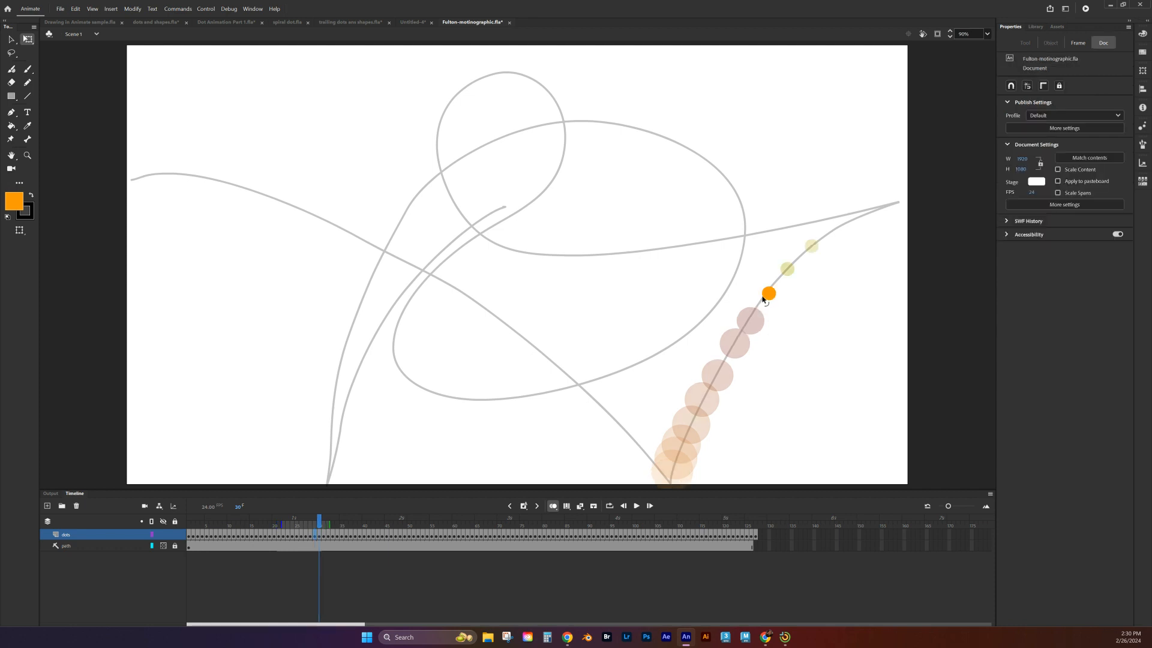
{"action": "left_click", "coordinate": [769, 294]}
{"action": "left_click_drag", "start_coordinate": [760, 302], "coordinate": [756, 309]}
{"action": "key", "text": "."}
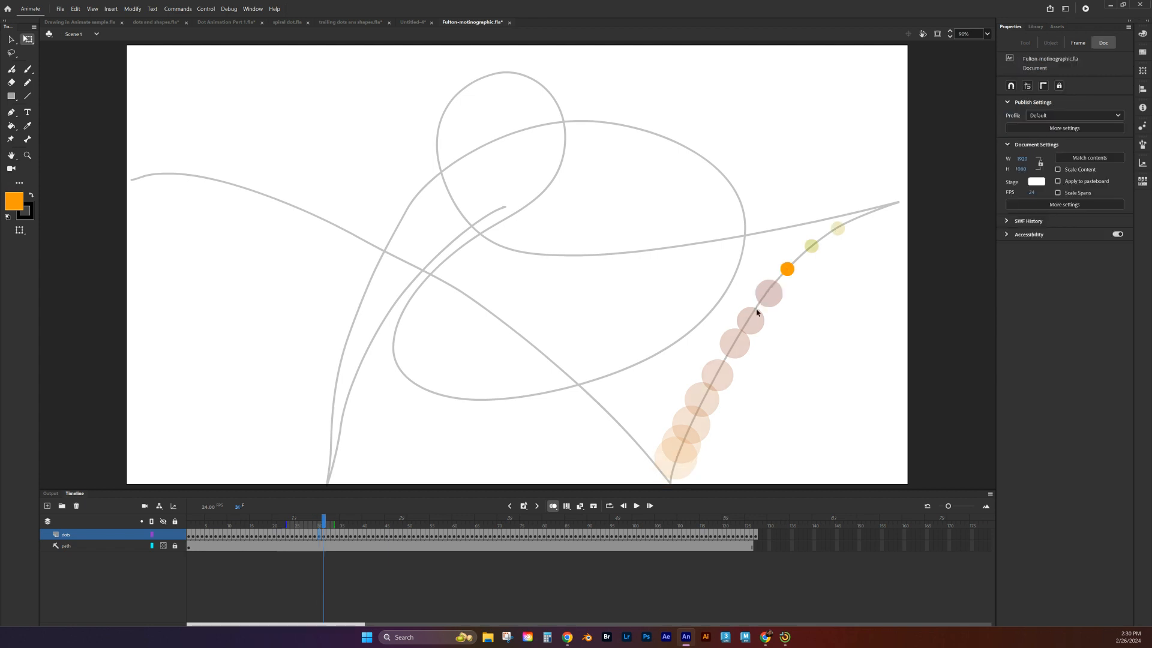
Step: Export the animation as an animated GIF into the Dot Animation folder, adding "part 2" to the end of the suggested file name
{"action": "left_click", "coordinate": [61, 9]}
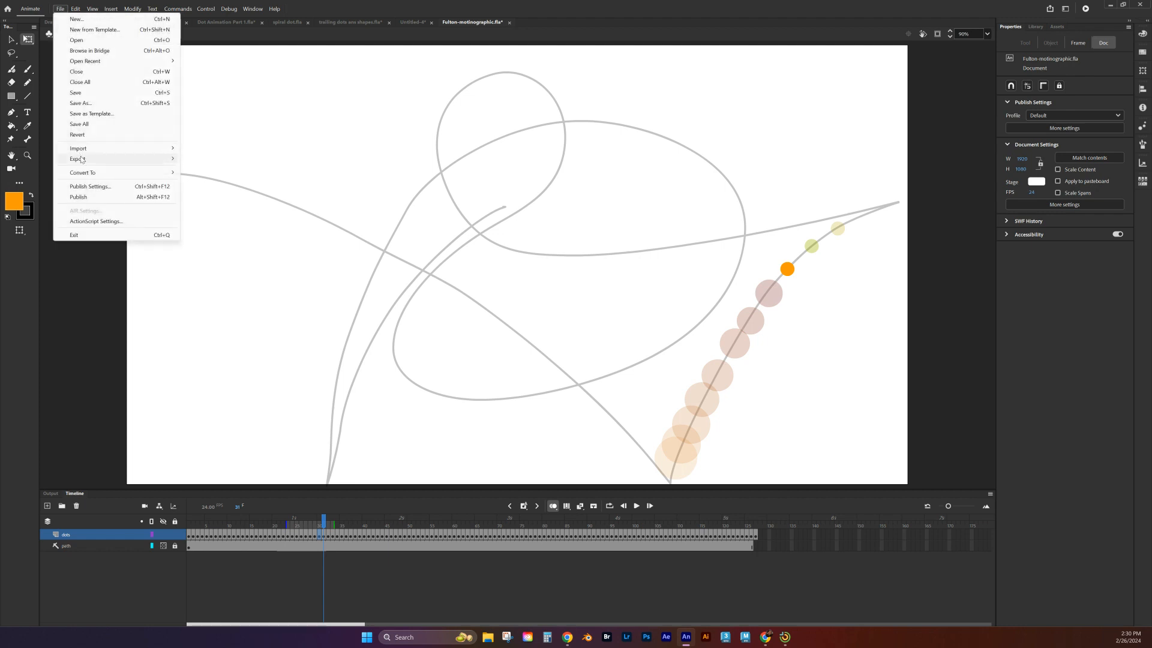
{"action": "mouse_move", "coordinate": [119, 162]}
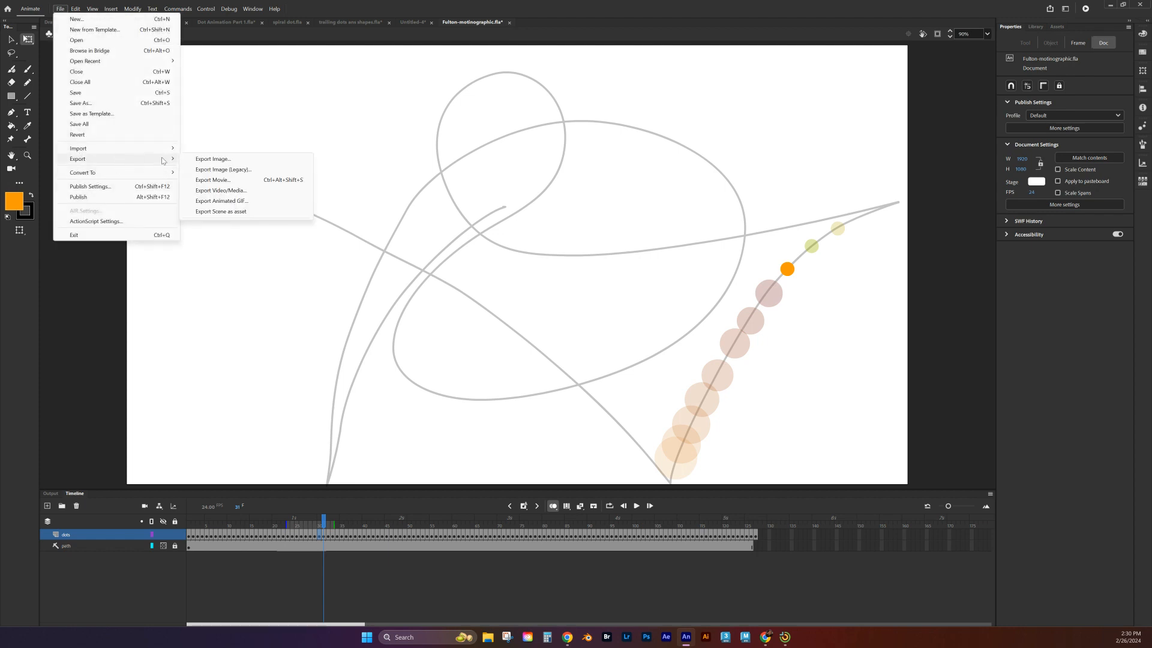
{"action": "left_click", "coordinate": [240, 202]}
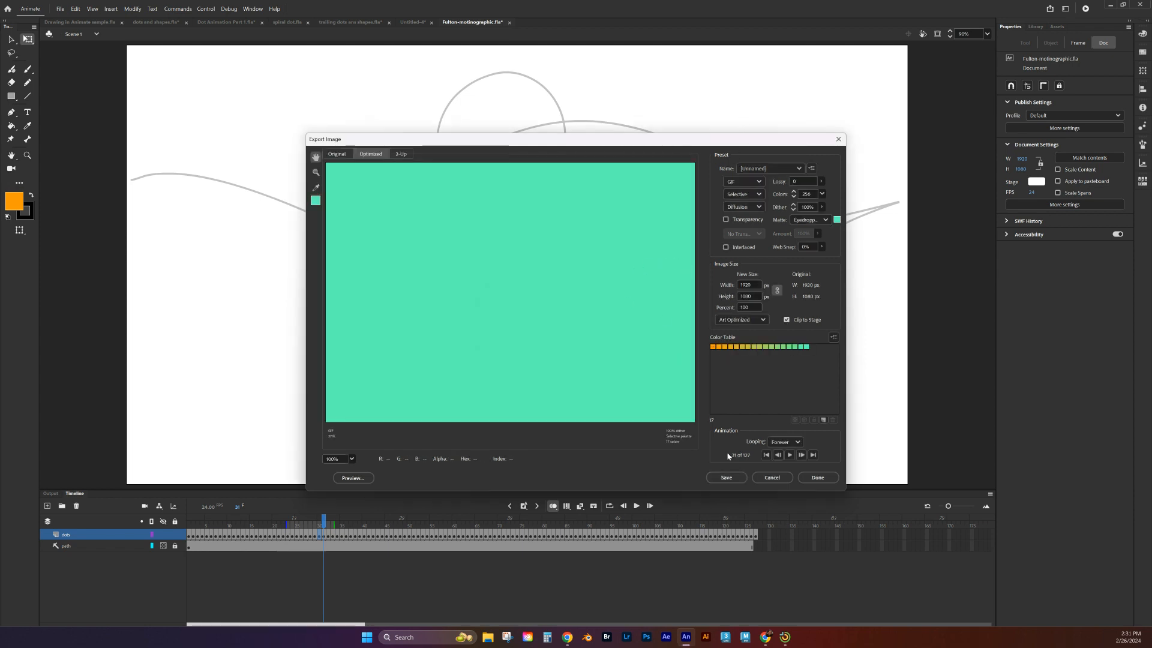
{"action": "left_click", "coordinate": [726, 477]}
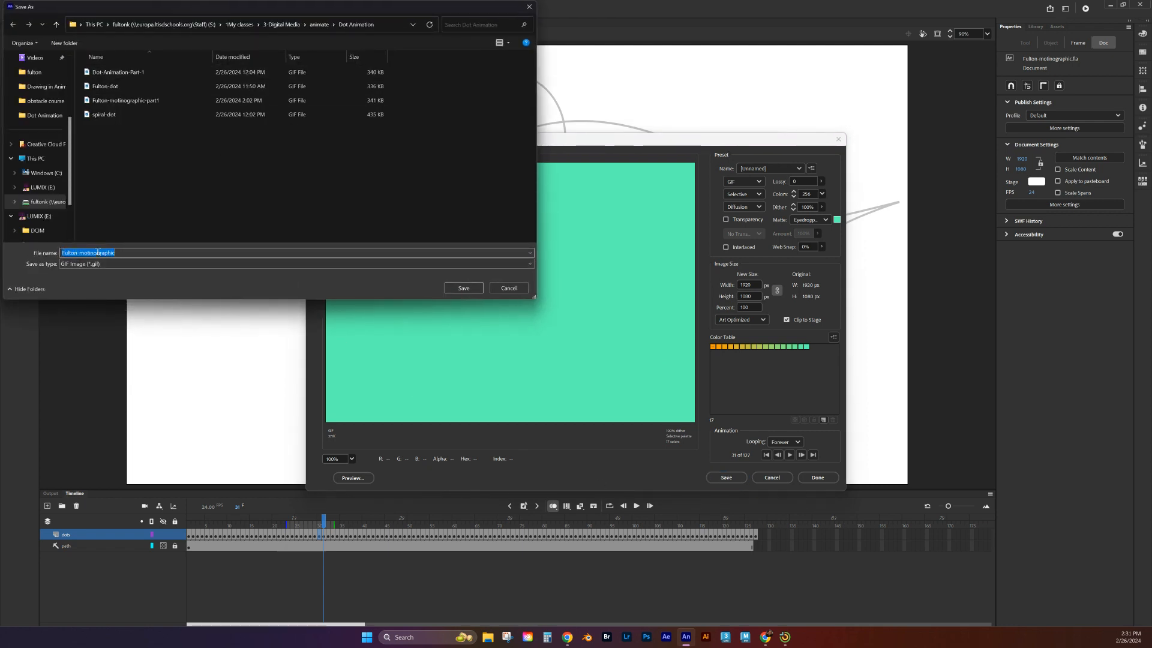
{"action": "left_click", "coordinate": [135, 253]}
{"action": "type", "text": "part 2"}
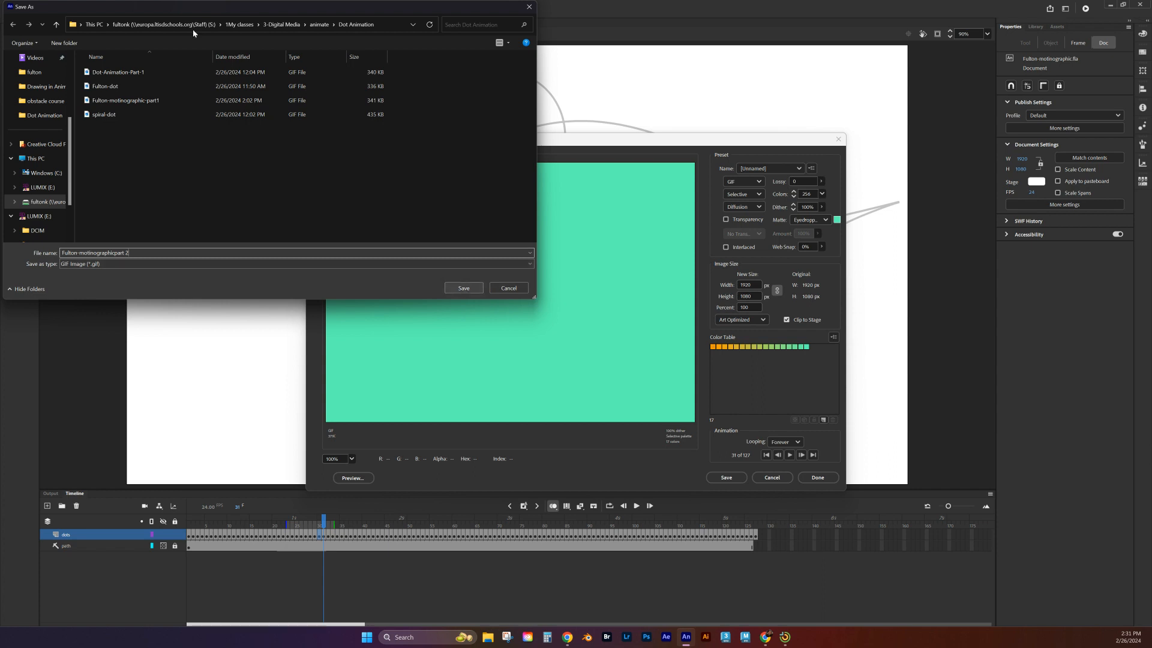
{"action": "left_click", "coordinate": [463, 288]}
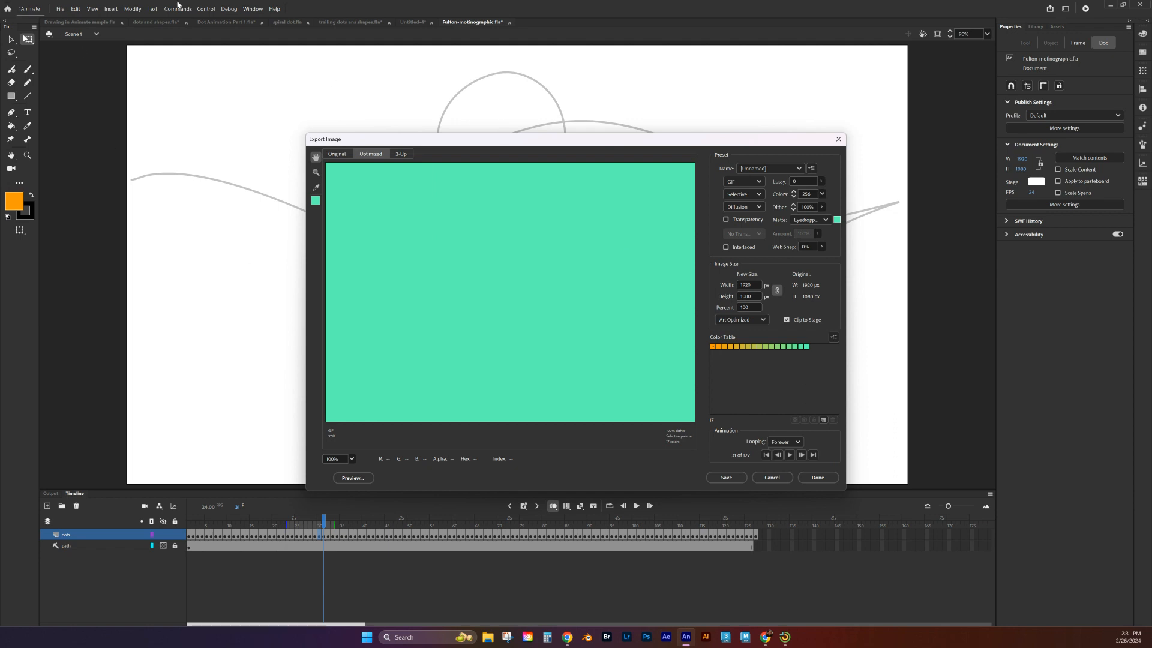
Step: Save the document and move the playhead forward to frame 52 to review the dots along the path
{"action": "left_click", "coordinate": [60, 9]}
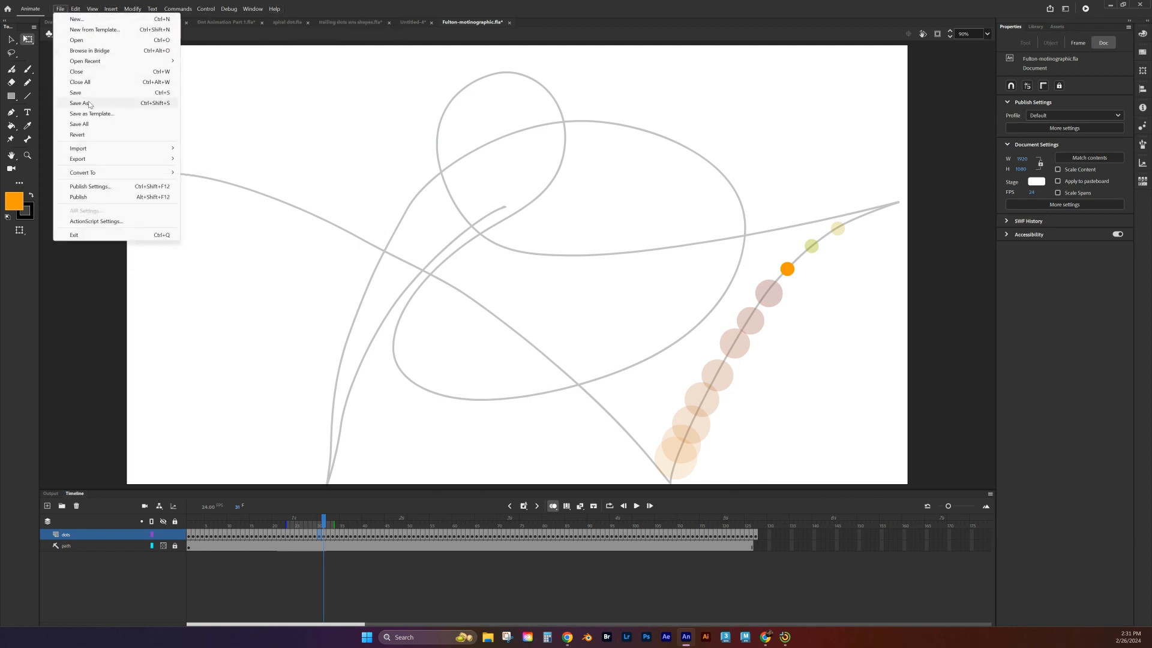
{"action": "left_click", "coordinate": [89, 94]}
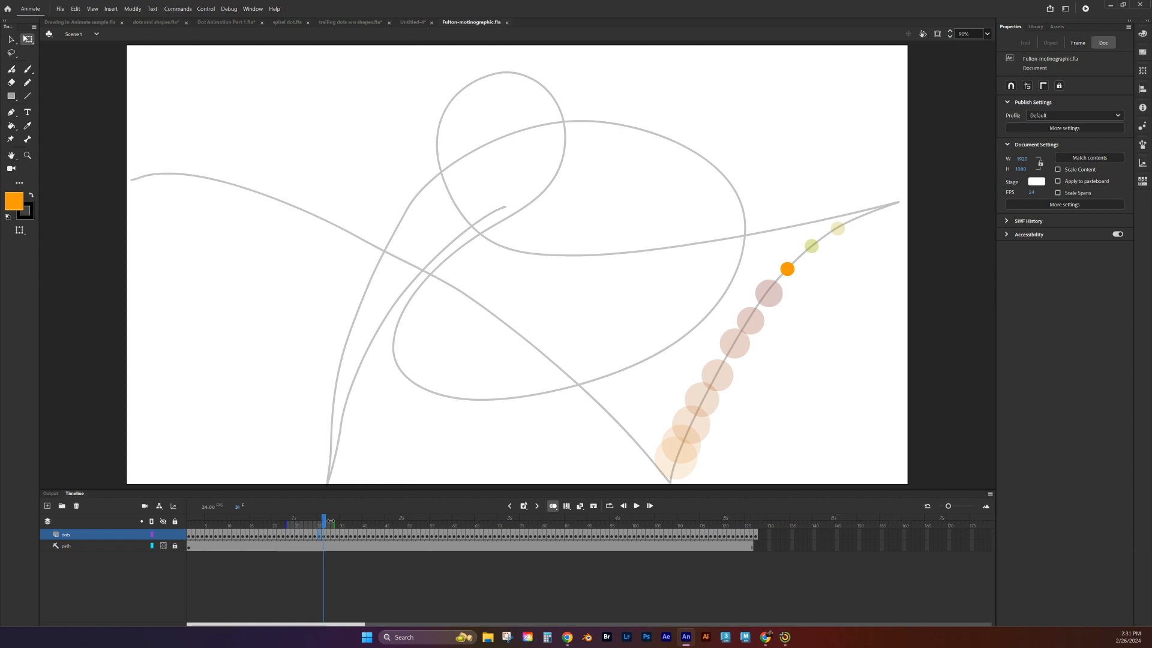
{"action": "left_click_drag", "start_coordinate": [324, 522], "coordinate": [419, 498]}
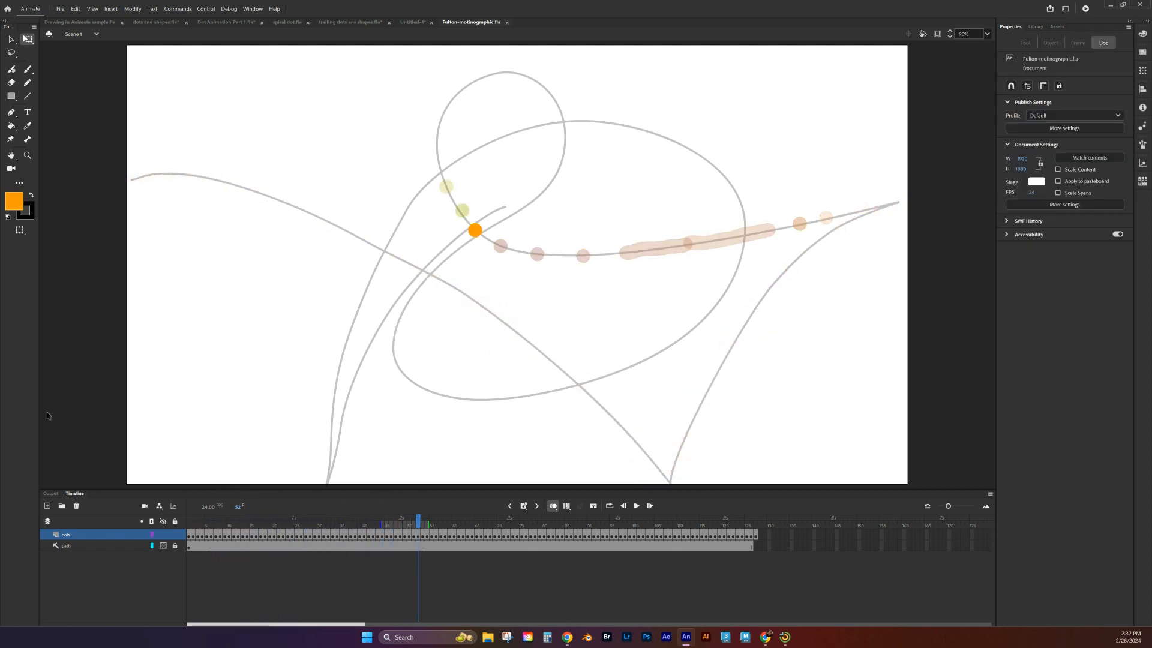